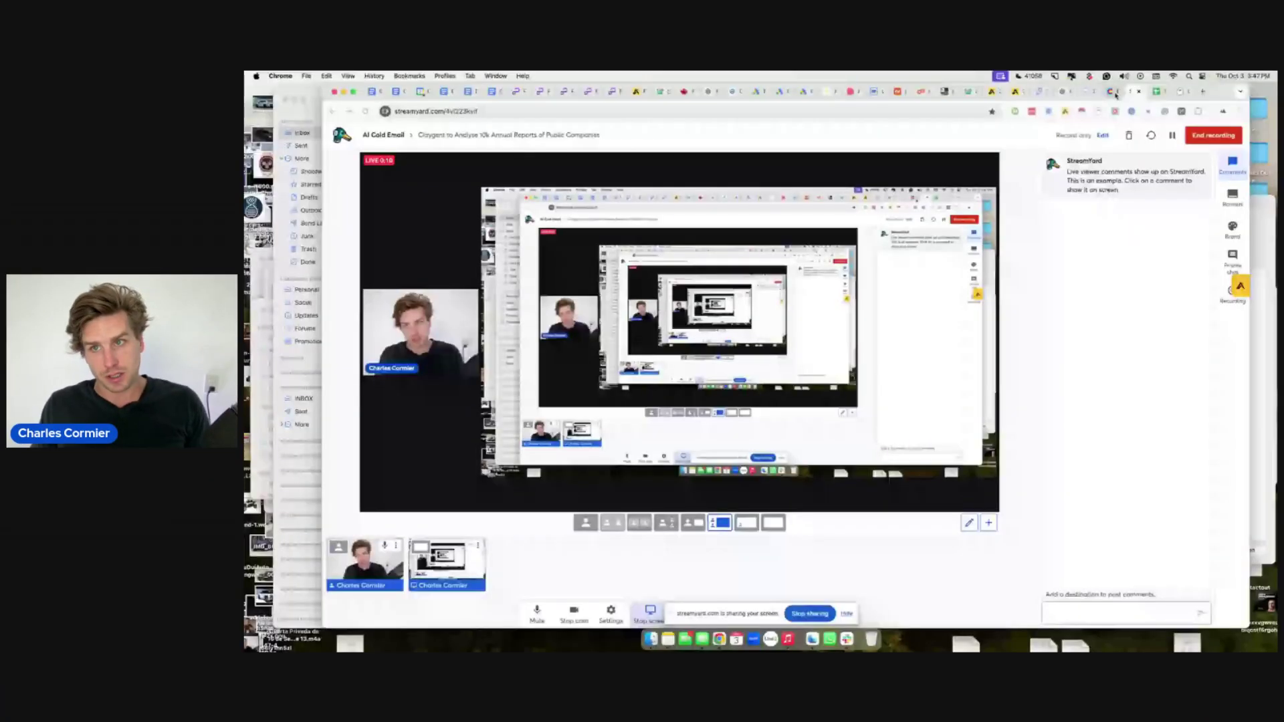
- Bring up the Clay Starter Table and highlight the clay.com part of its web address
left_click(1115, 93)
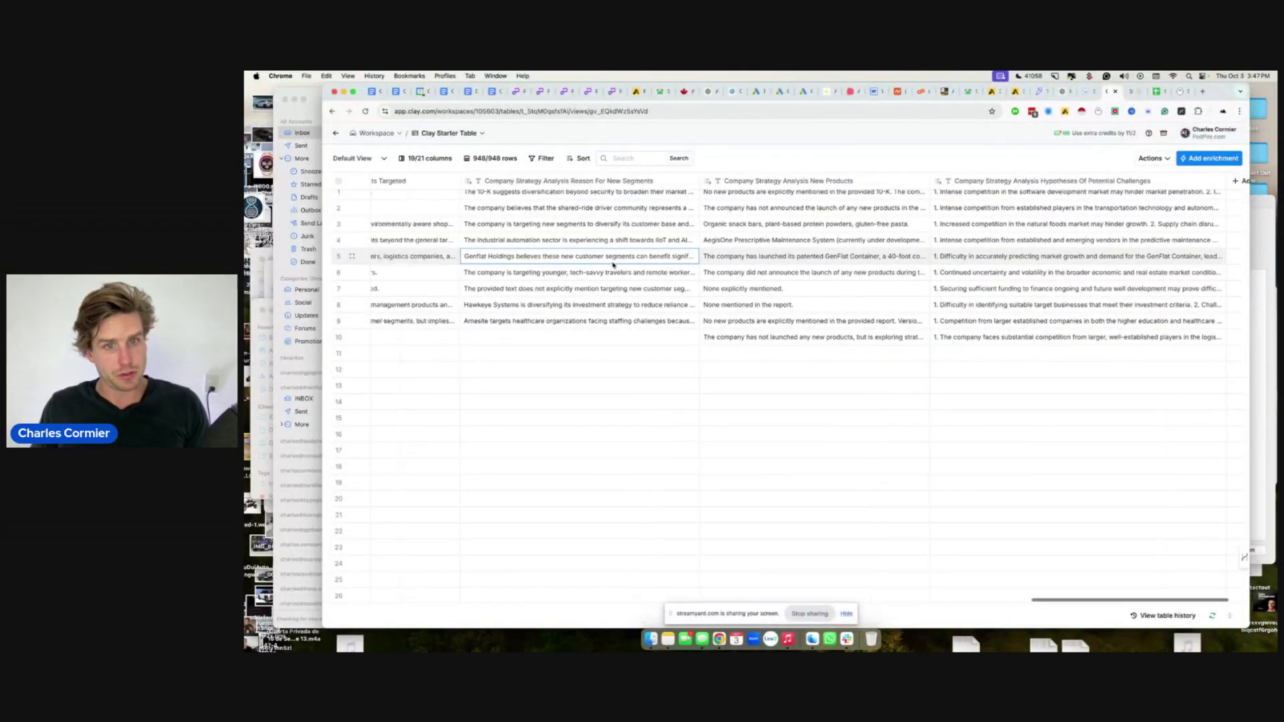
scroll(612, 264, "left", 15)
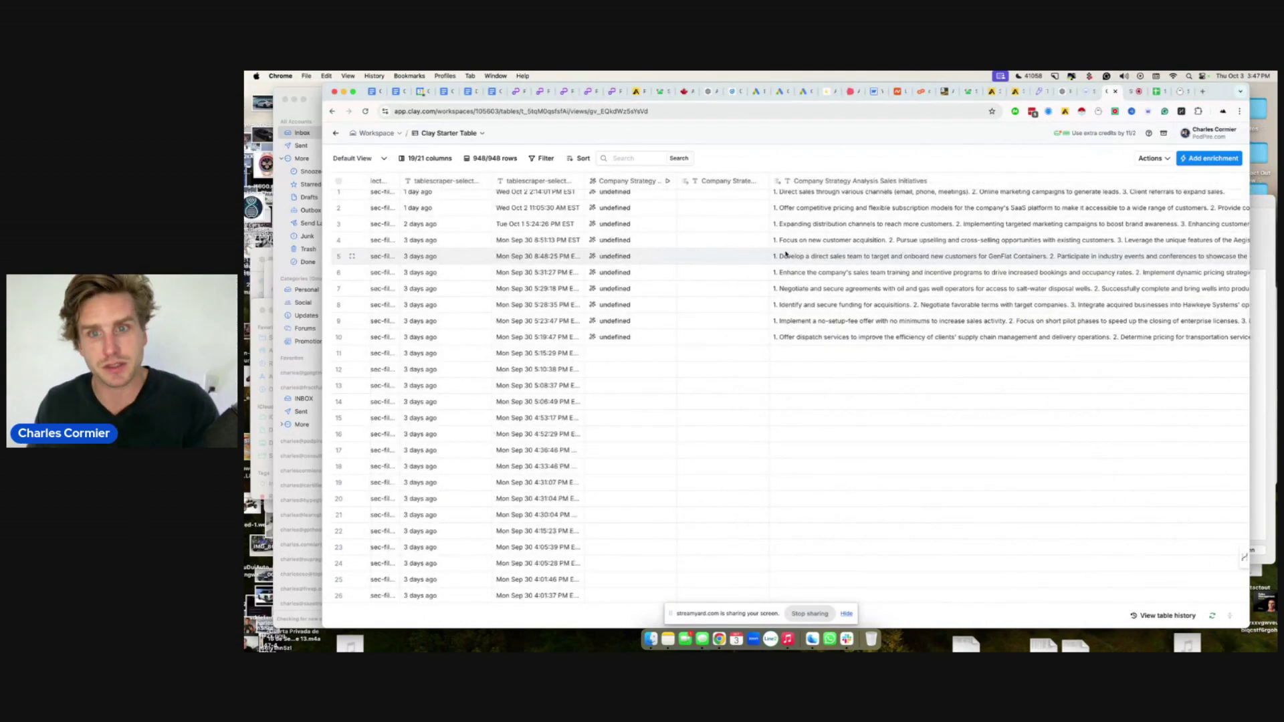
left_click(435, 111)
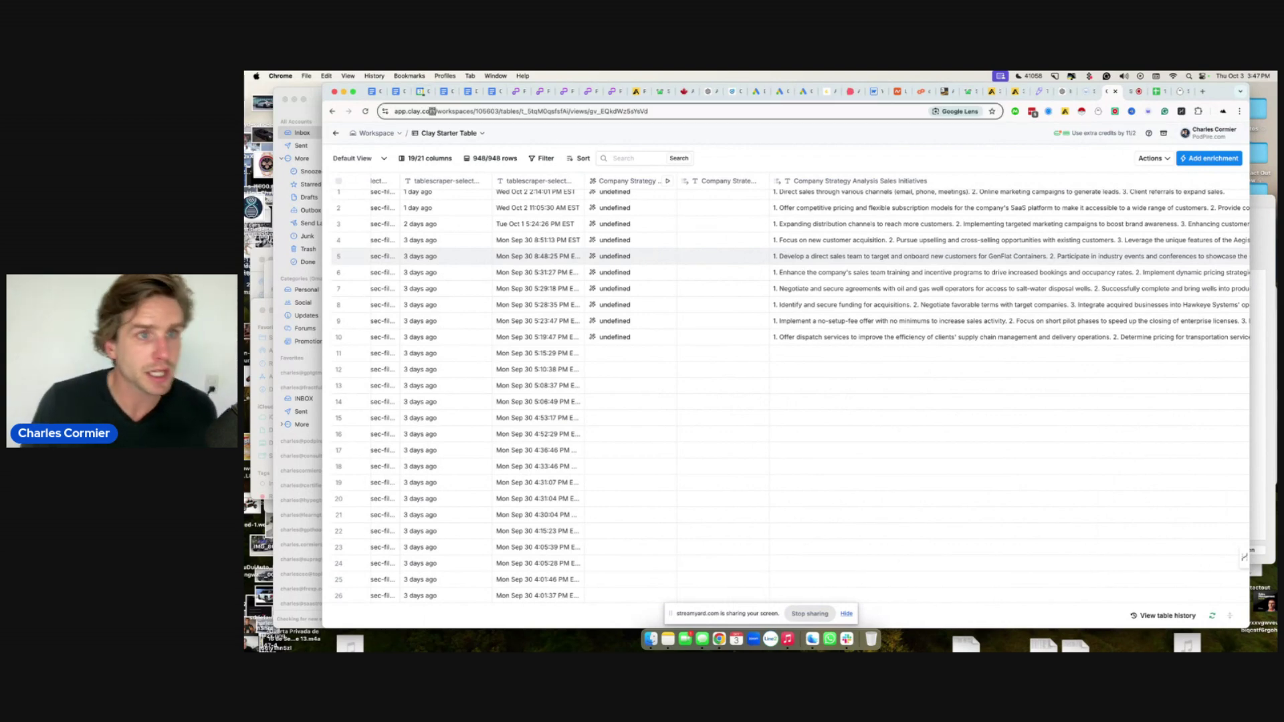
left_click_drag(458, 111, 428, 111)
- Scroll across the 948-row table's Sales Initiatives and Company Strategy Analysis columns
scroll(1053, 235, "up", 1)
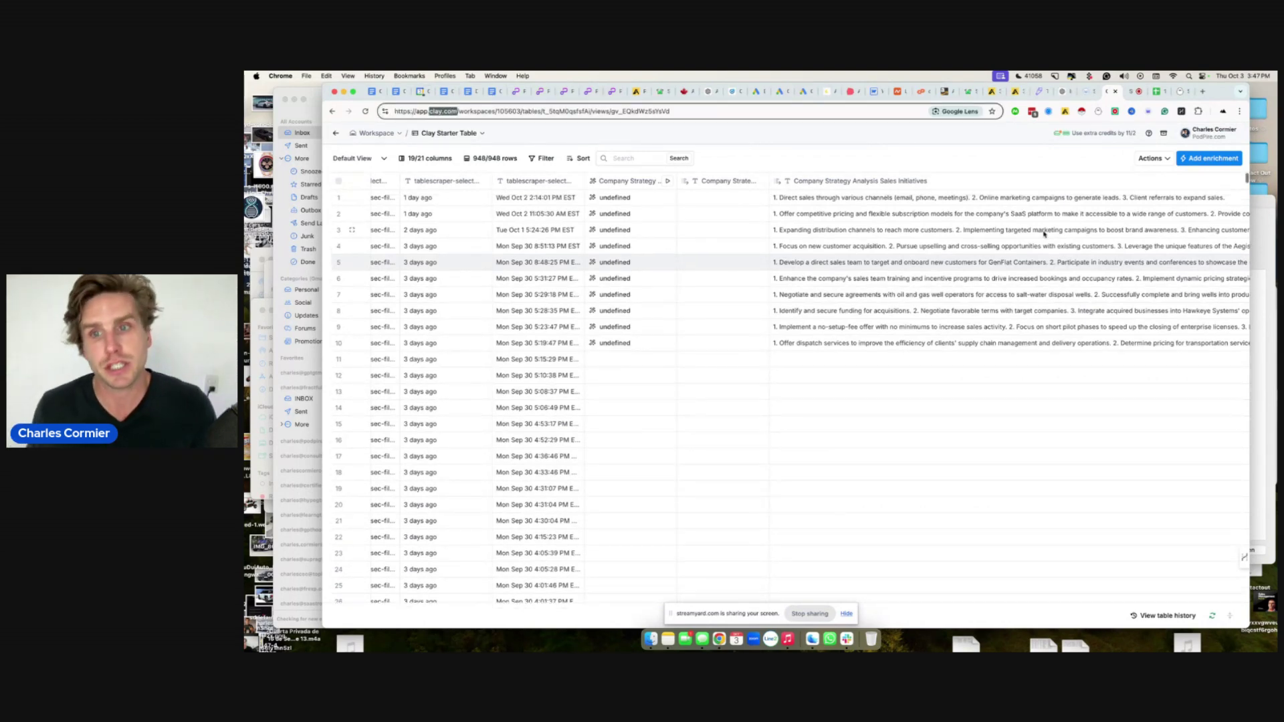
scroll(796, 248, "left", 5)
scroll(796, 262, "right", 7)
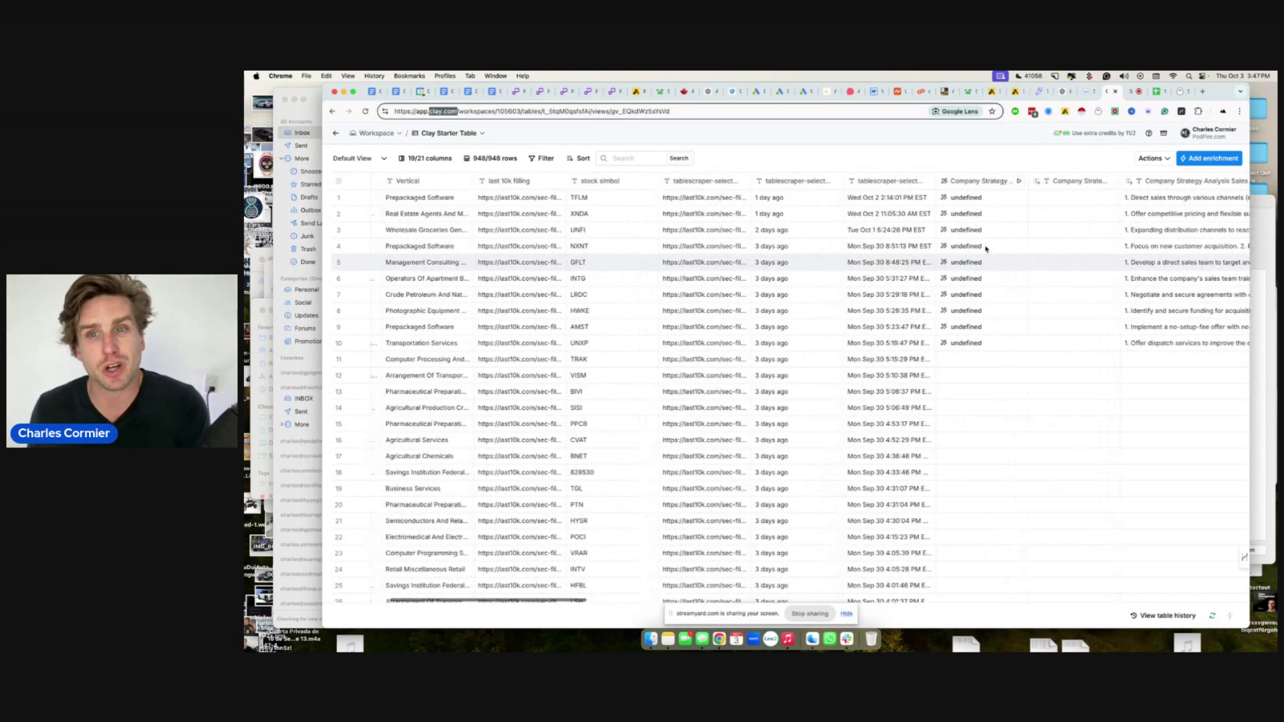
scroll(982, 237, "right", 3)
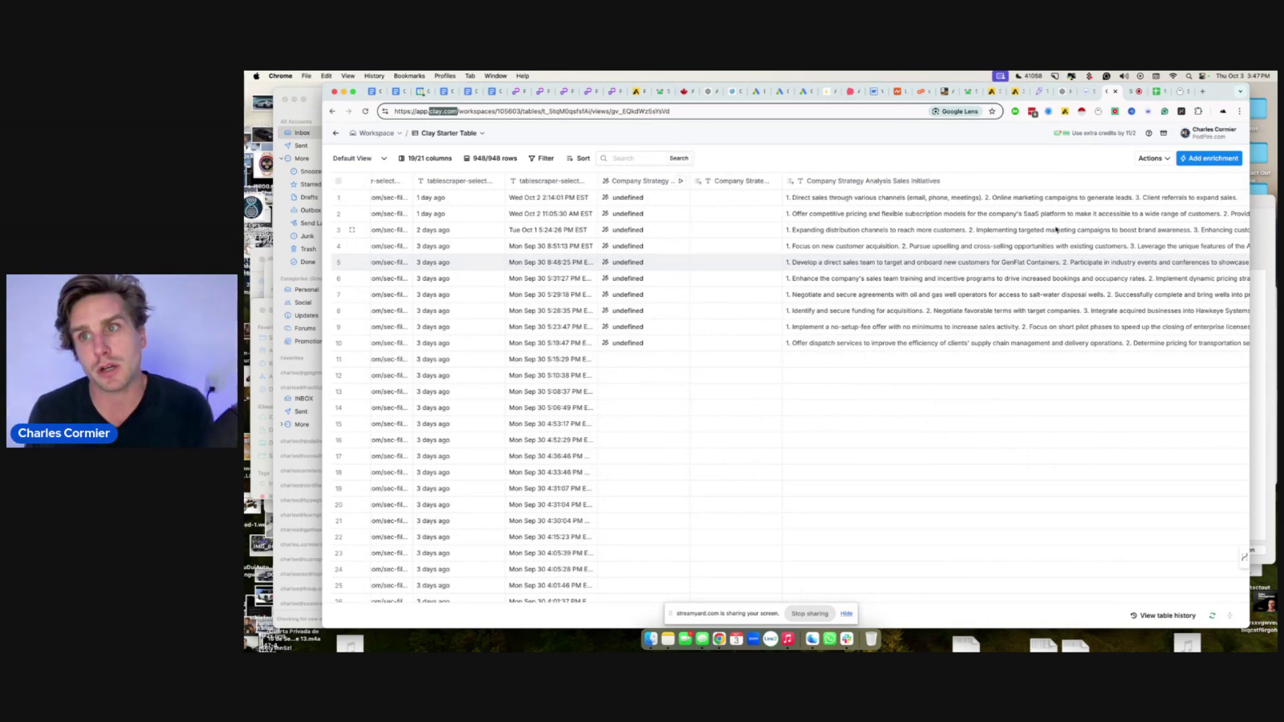
- Load Last10K's annual-reports stock screener in a new tab
left_click(1202, 92)
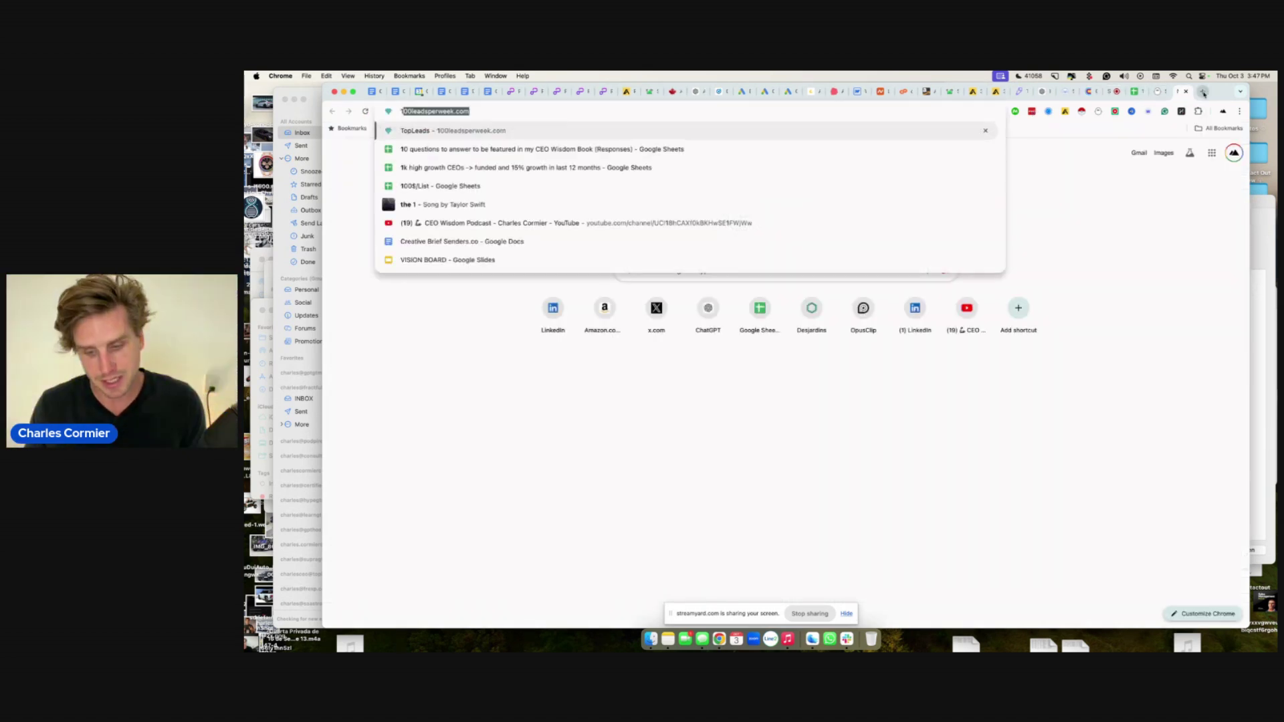
type("last1")
key("Return")
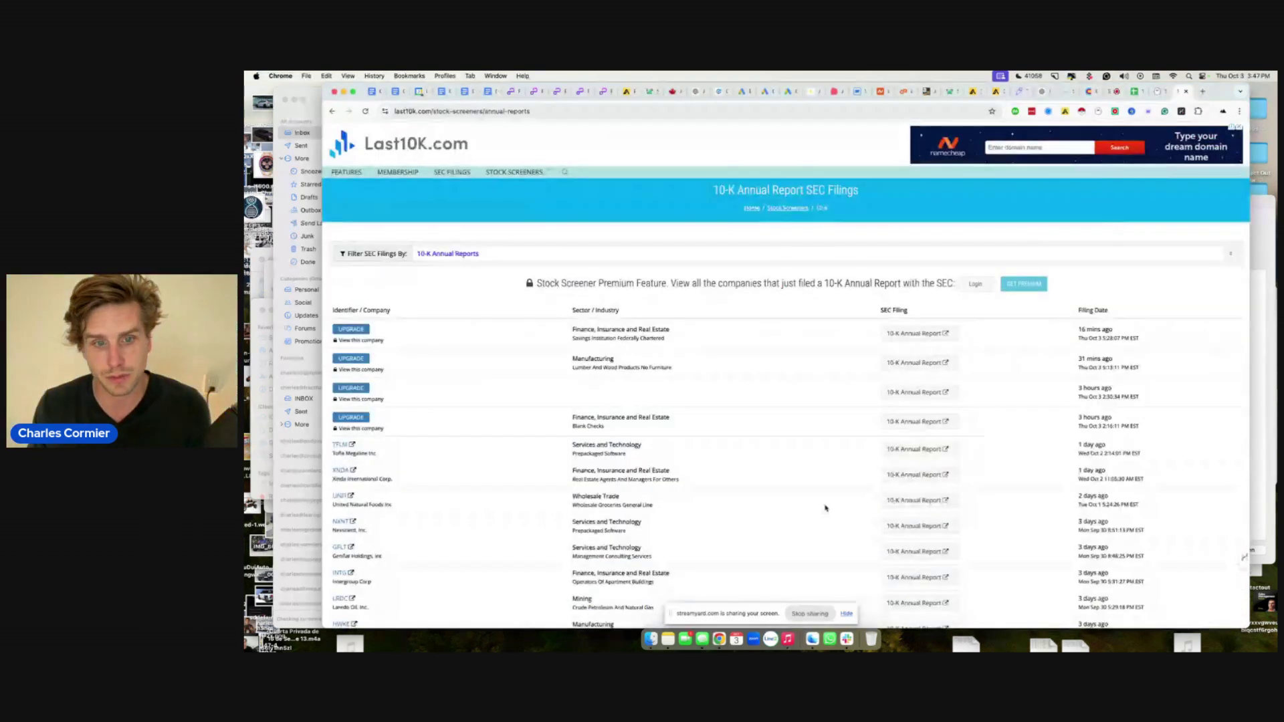
- View Tofla Megaline's TFLM filing page, then return to the 10-K filings list
left_click(340, 445)
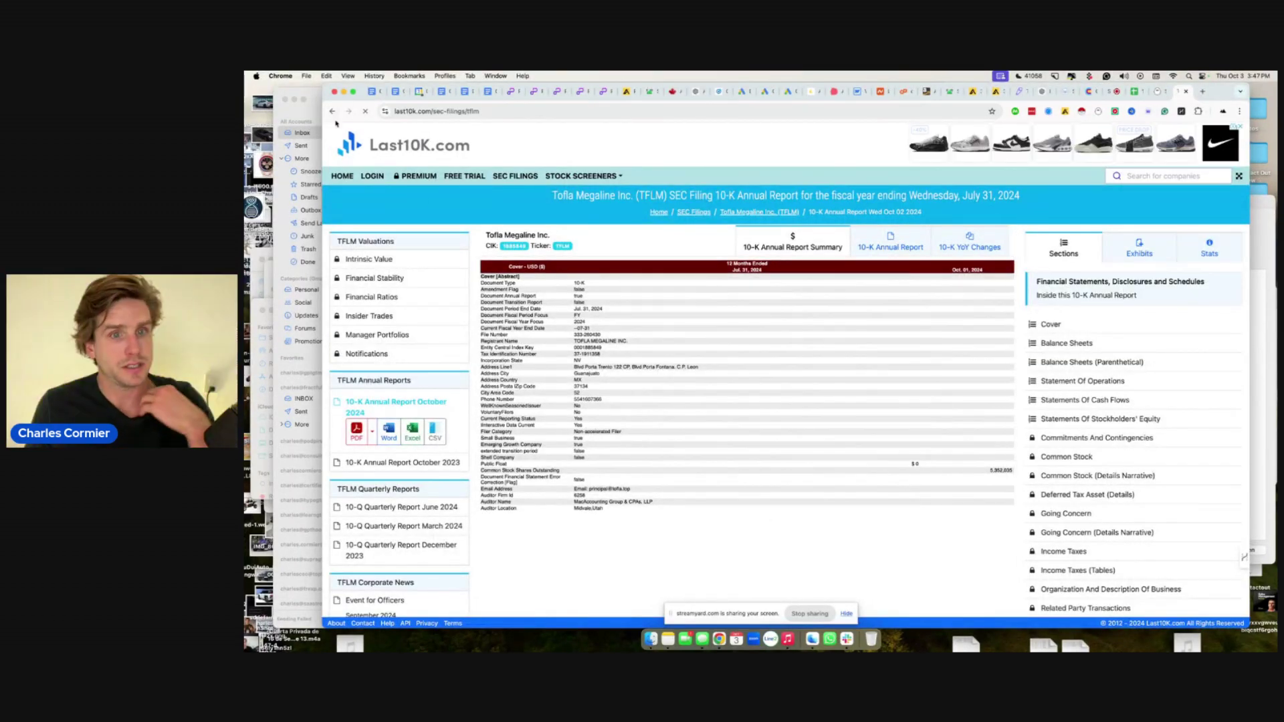
scroll(708, 365, "down", 1)
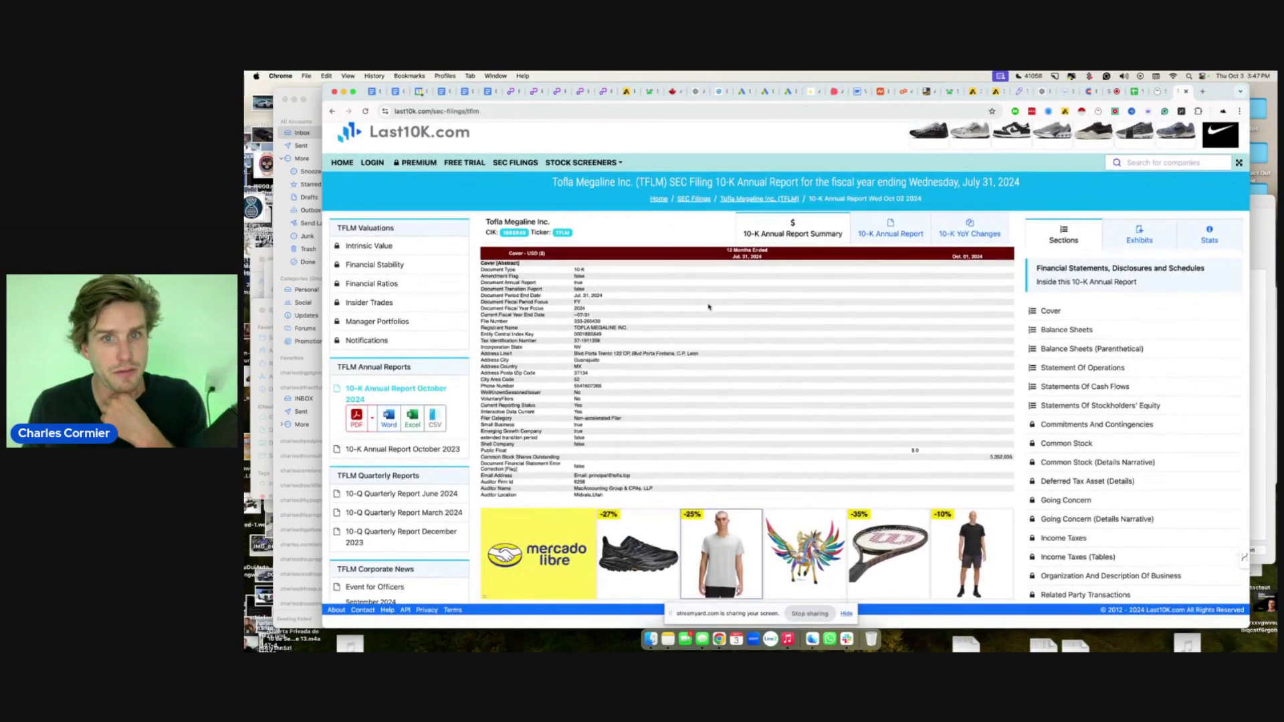
left_click(334, 111)
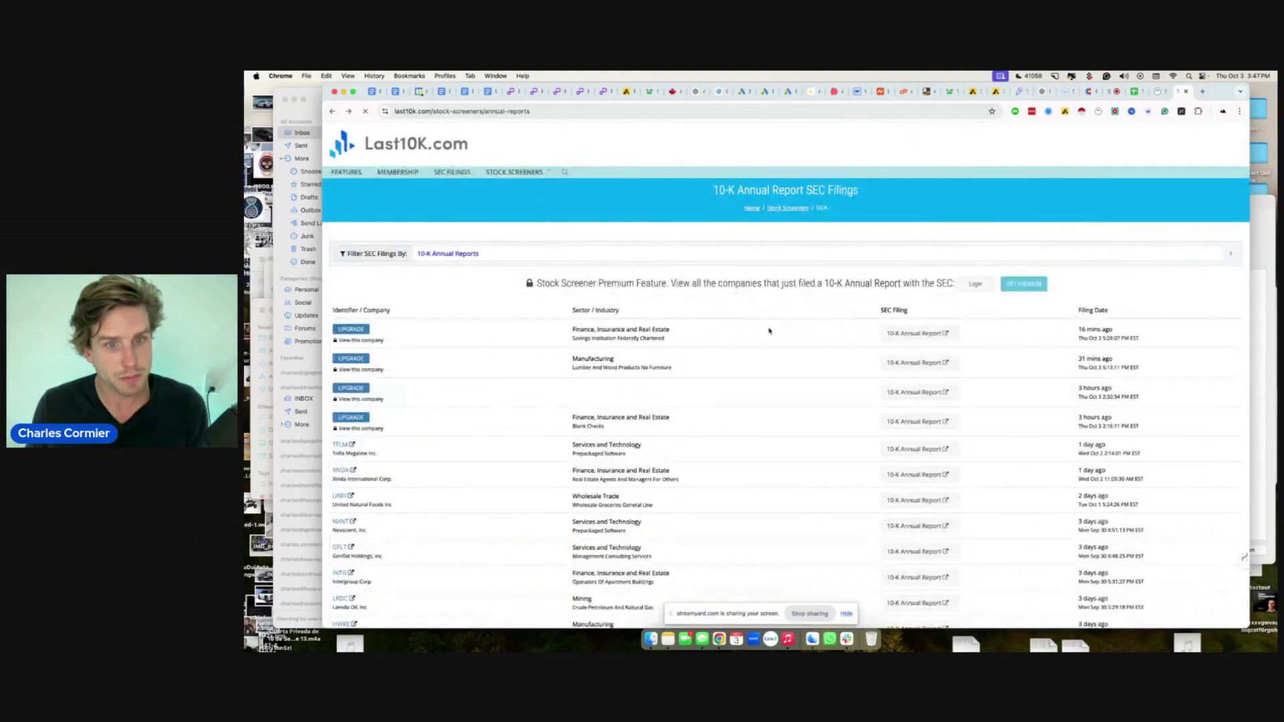
- Open and scroll through Tofla Megaline's full TFLM 10-K annual report
left_click(941, 451)
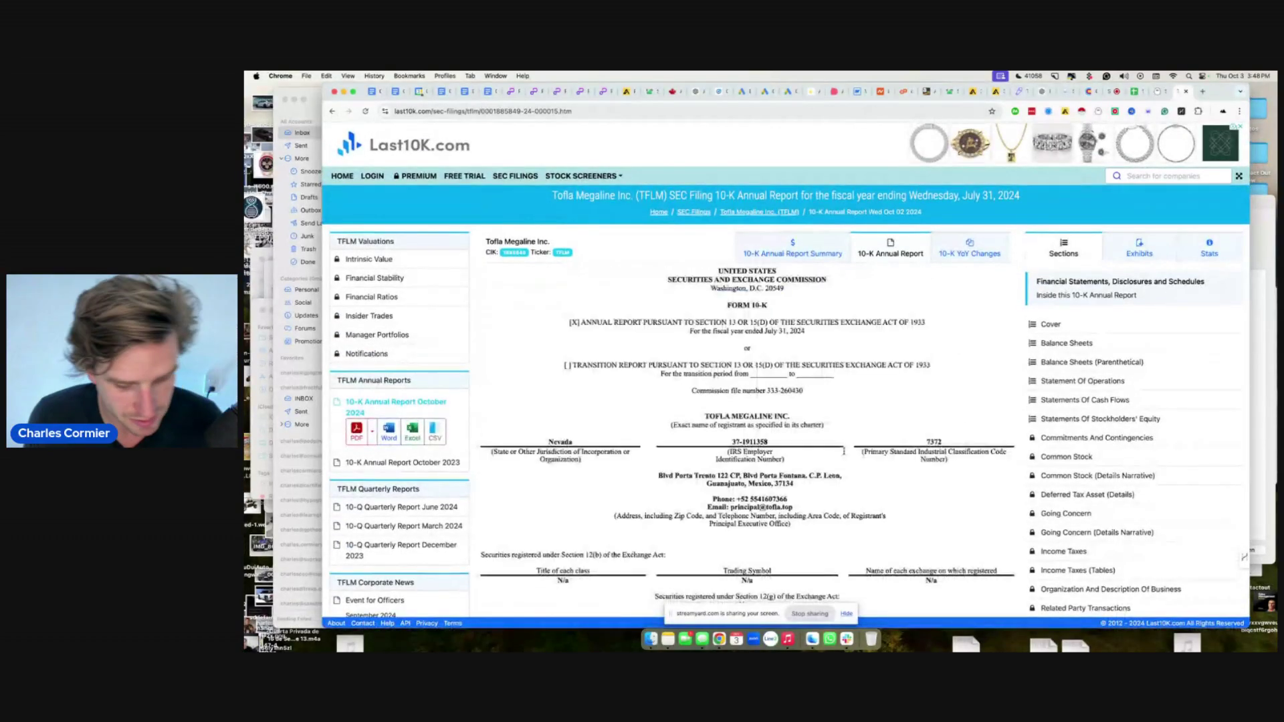
scroll(885, 426, "down", 20)
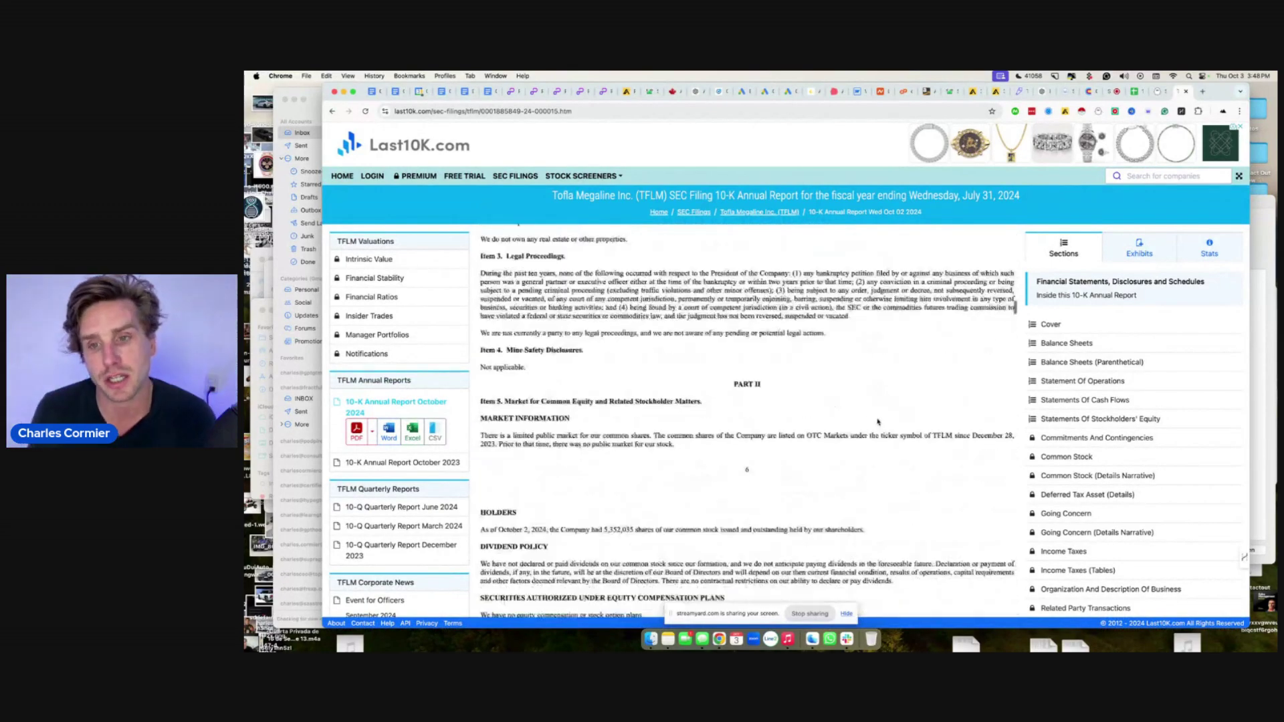
scroll(808, 376, "up", 20)
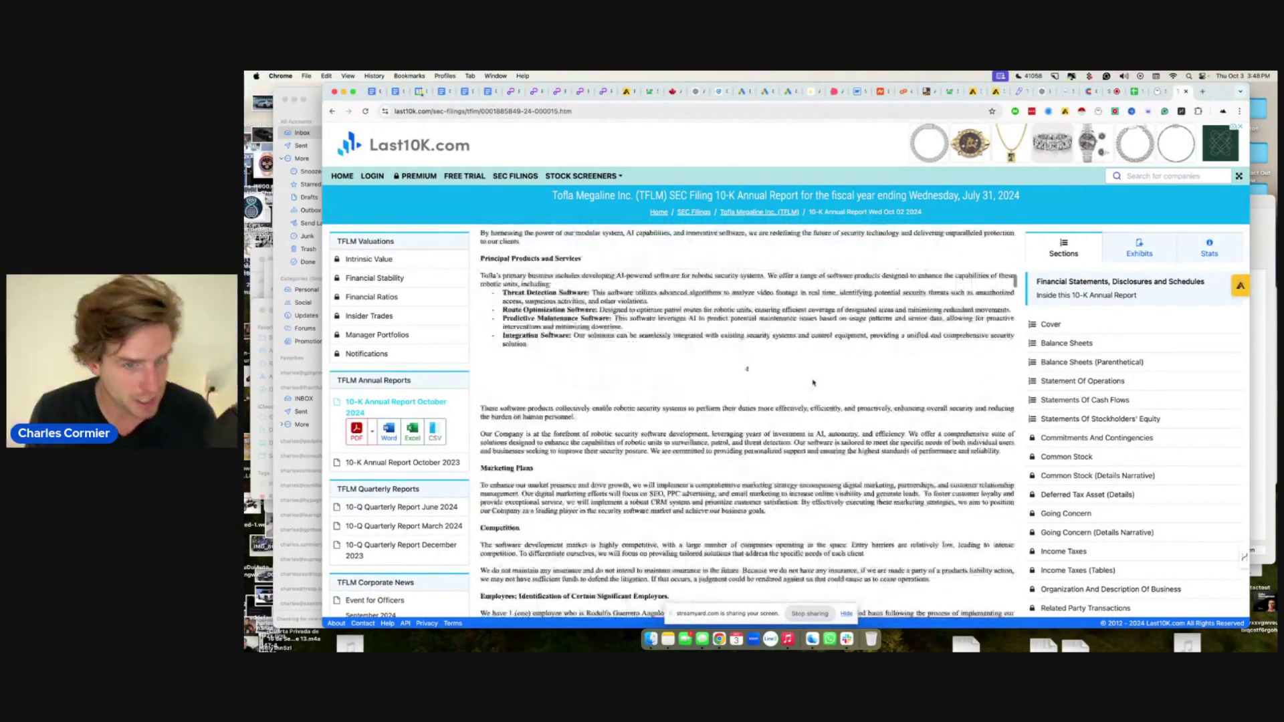
- Select the Interactive Data File and required-reports paragraphs, then go back to the filings list
triple_click(791, 438)
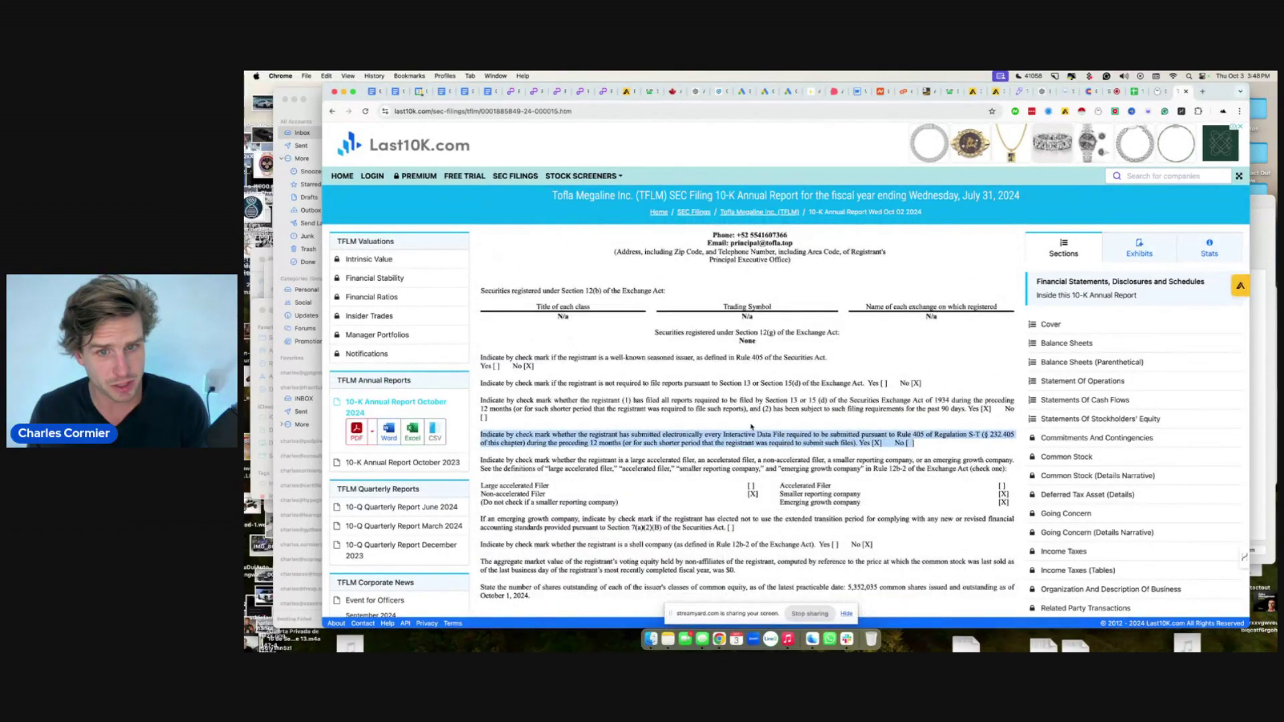
triple_click(749, 408)
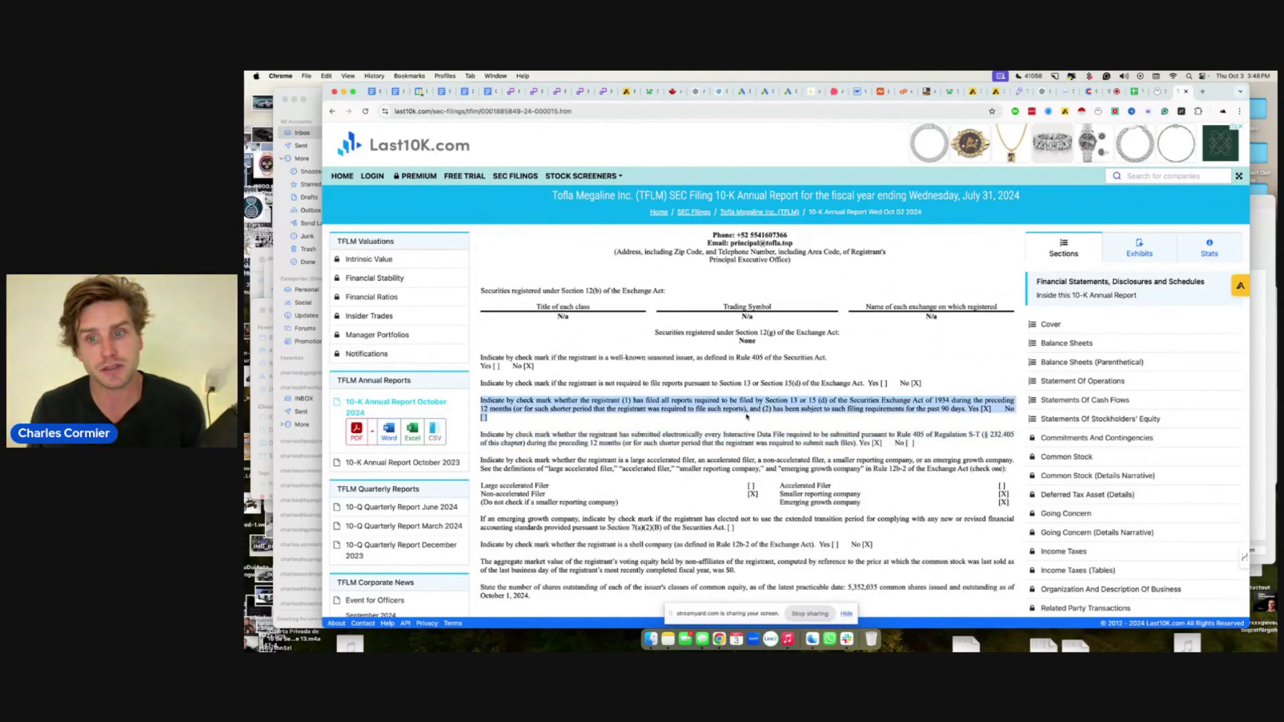
left_click(1085, 99)
left_click(1138, 97)
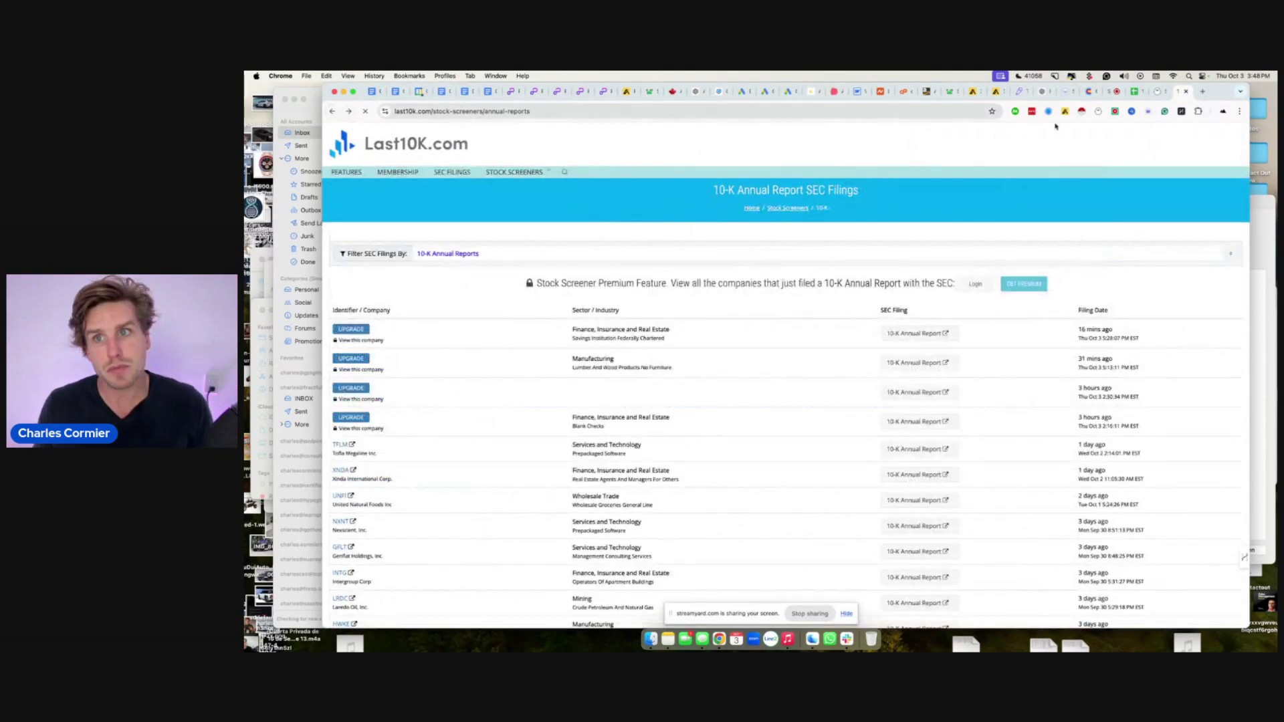
- Scrape the 10-K filings table with Instant Data Scraper, check its 50 rows, then close it
left_click(1081, 112)
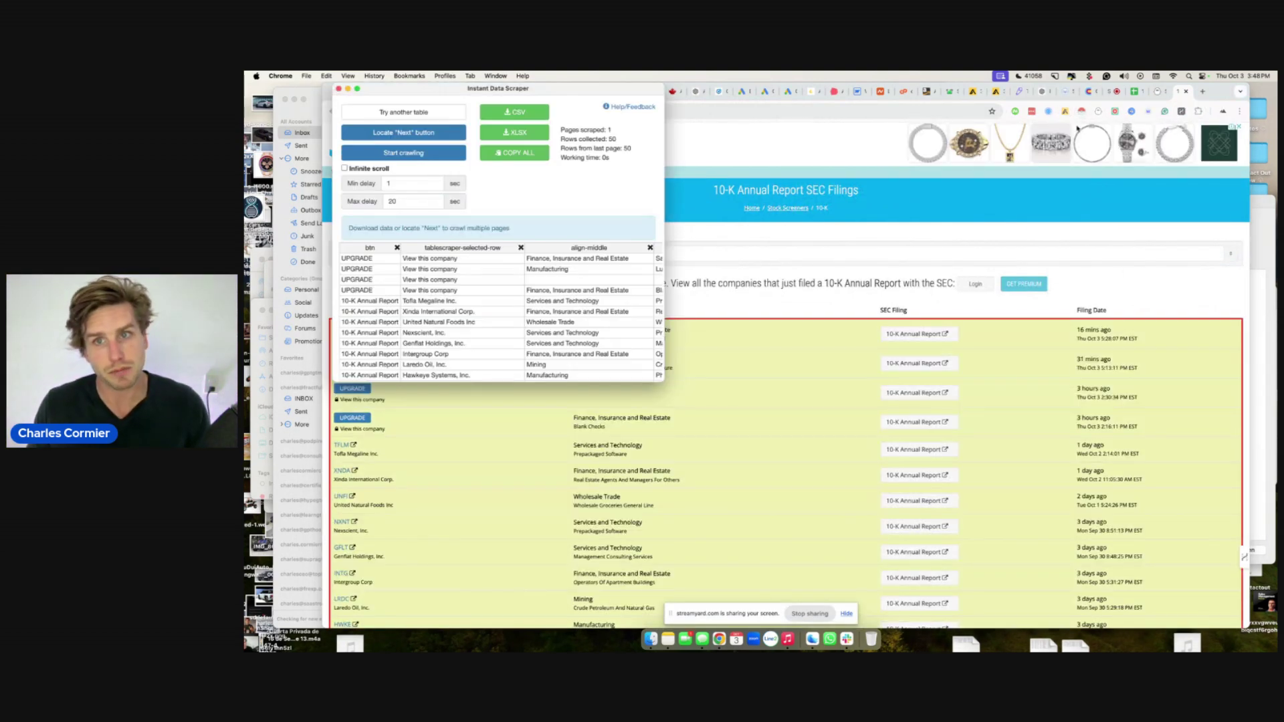
scroll(780, 491, "down", 10)
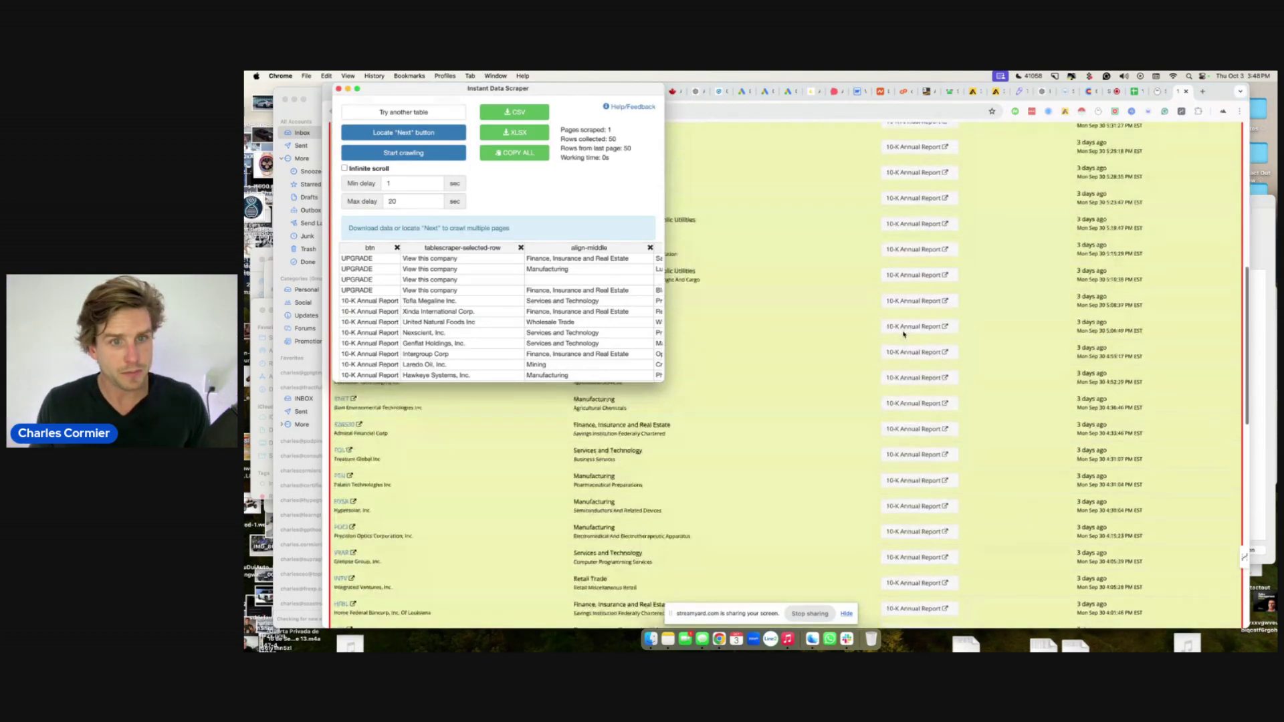
scroll(502, 314, "down", 5)
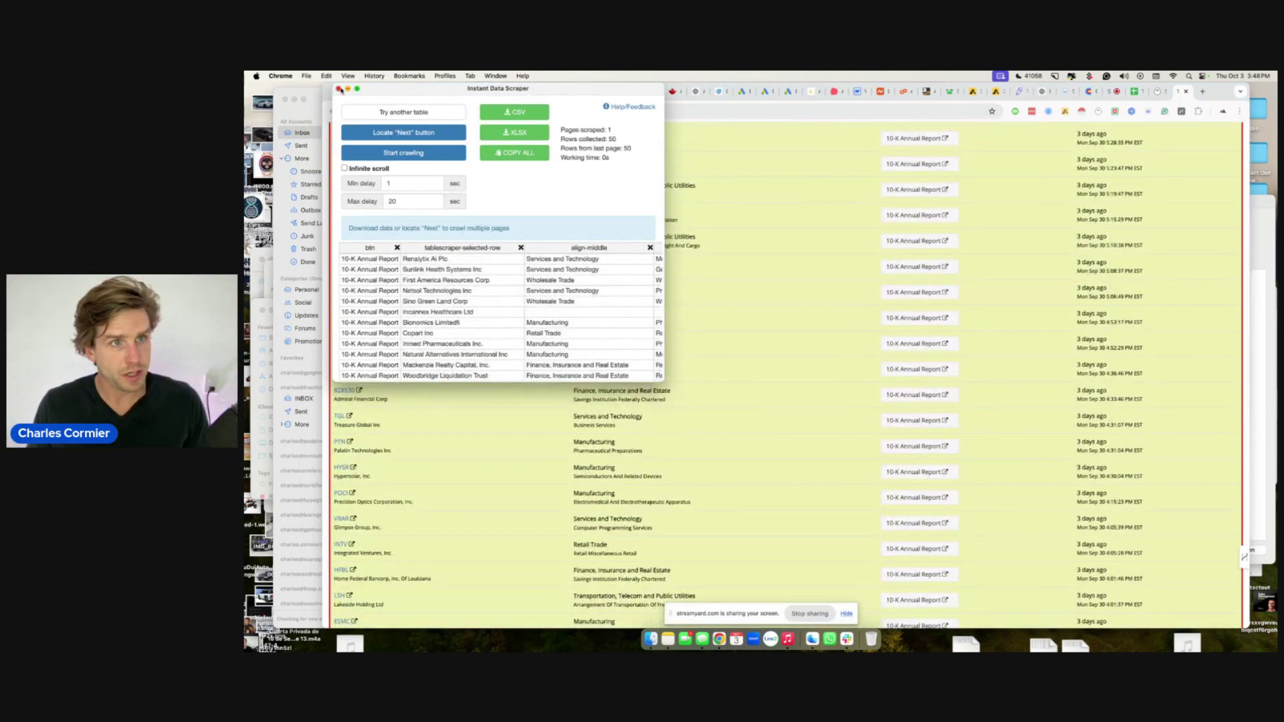
left_click(339, 89)
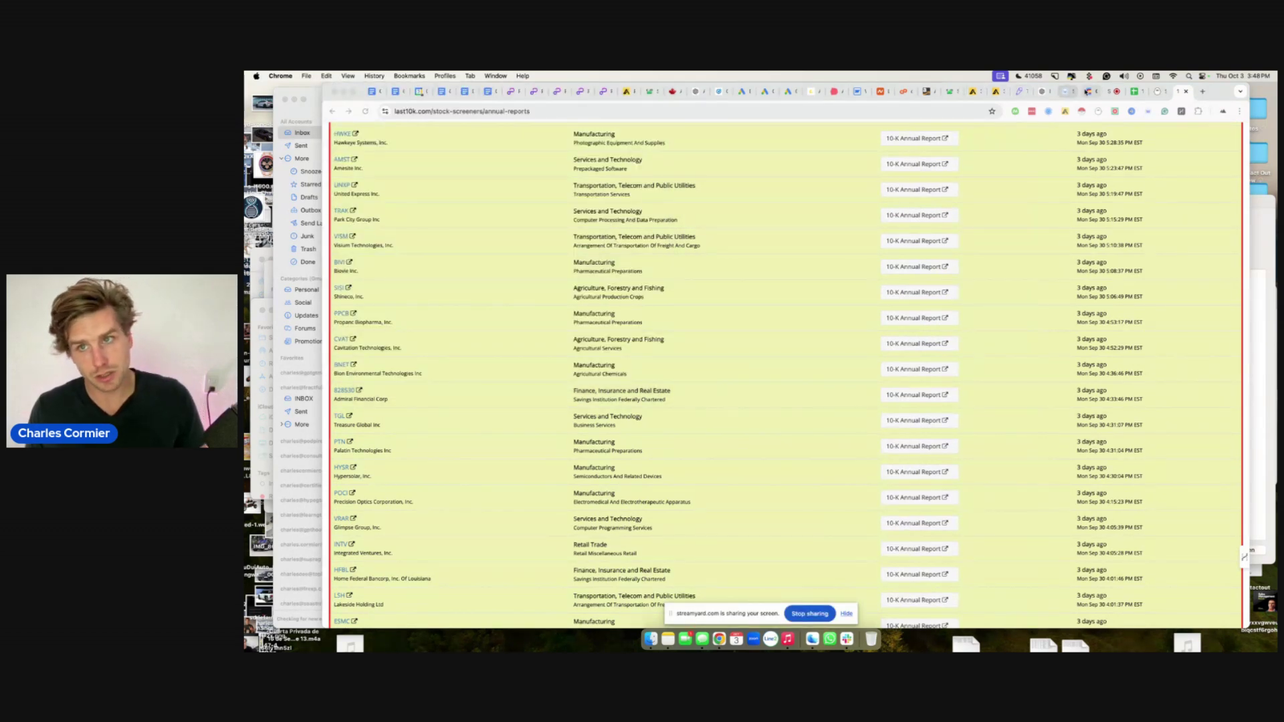
- Return to the Clay Starter Table and open the Company Strategy Analysis column's settings
left_click(1088, 91)
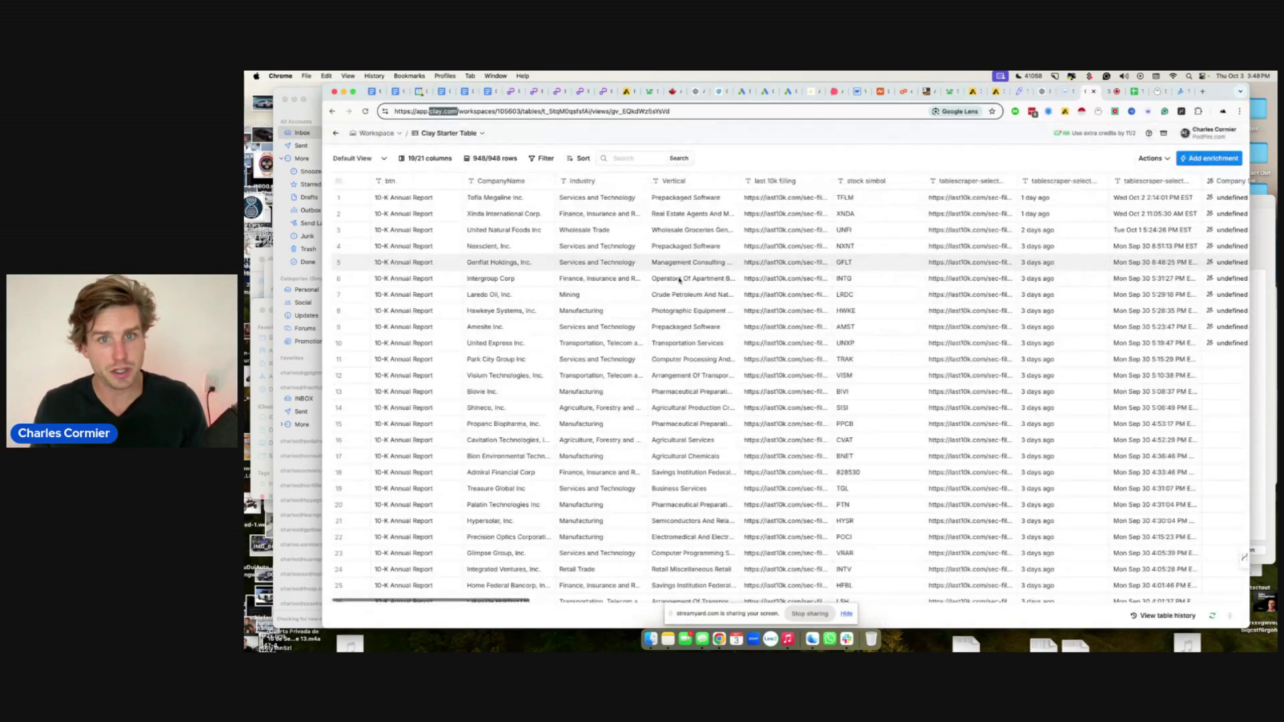
scroll(876, 286, "right", 15)
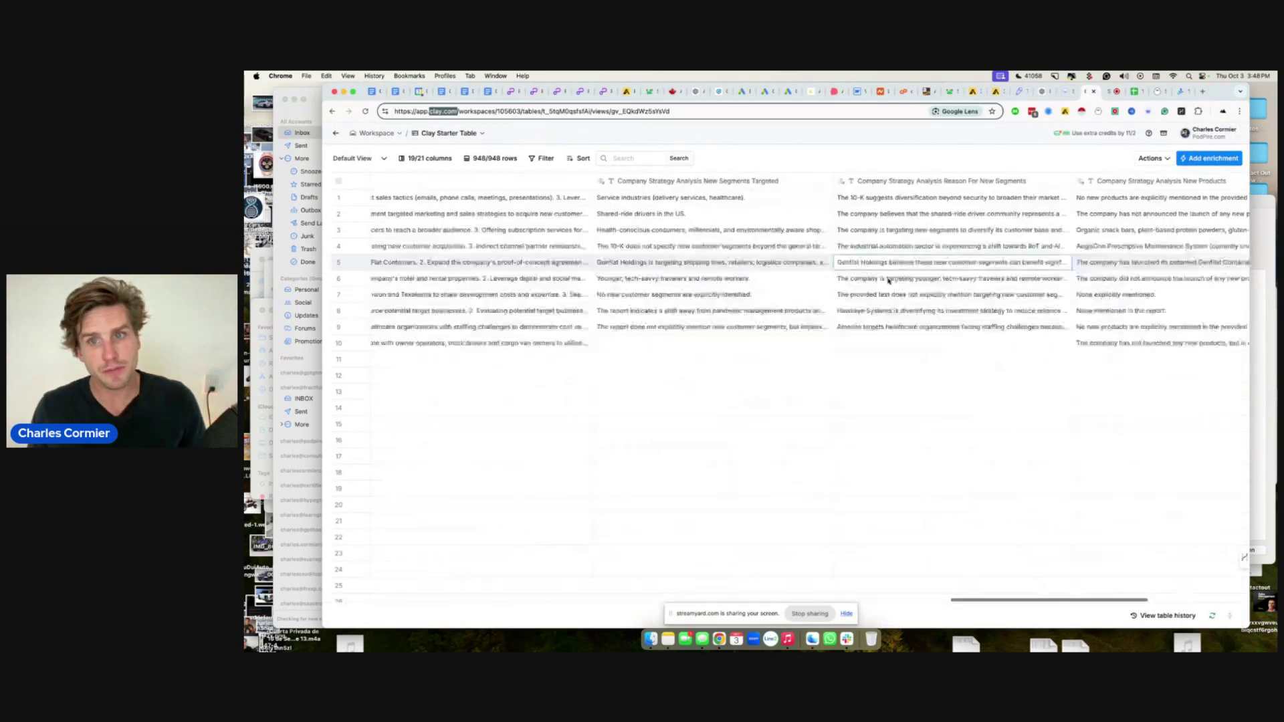
scroll(888, 280, "left", 15)
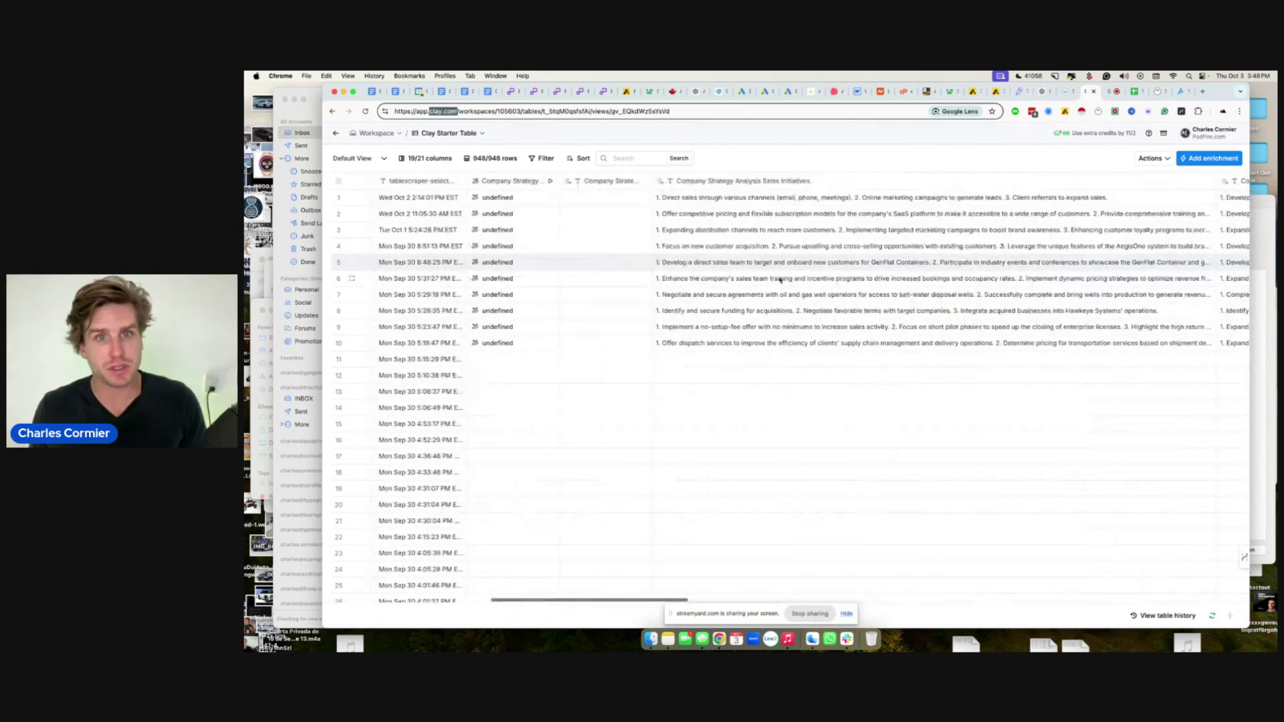
scroll(735, 267, "left", 3)
left_click(561, 185)
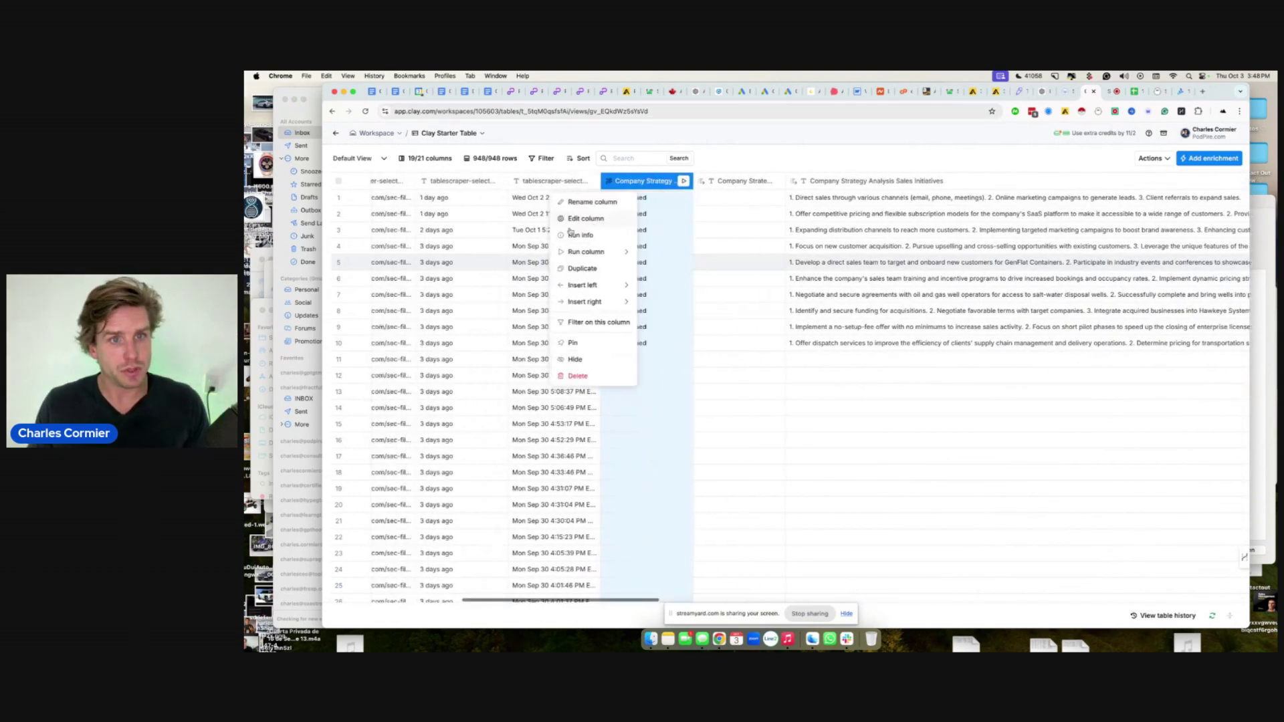
scroll(570, 231, "left", 5)
left_click(989, 220)
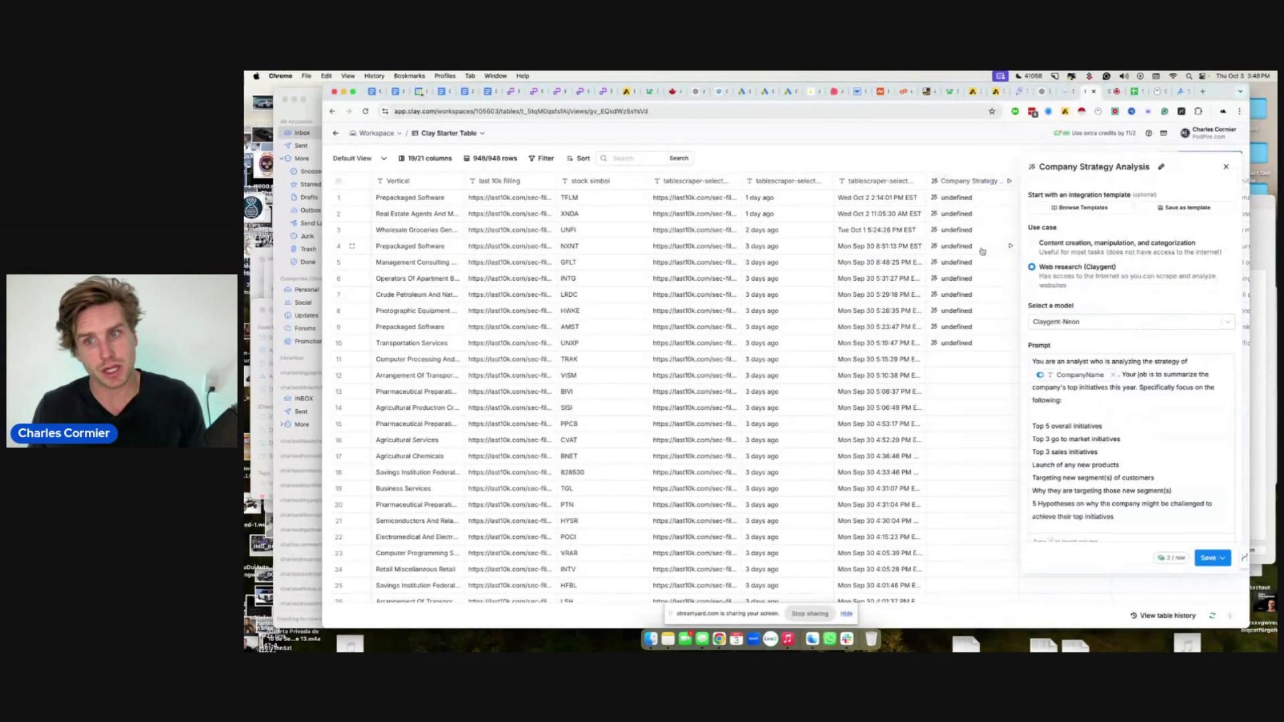
- Read the AI prompt, including the Top 5 Initiatives and go-to-market initiatives lines, then close the panel
scroll(778, 311, "left", 5)
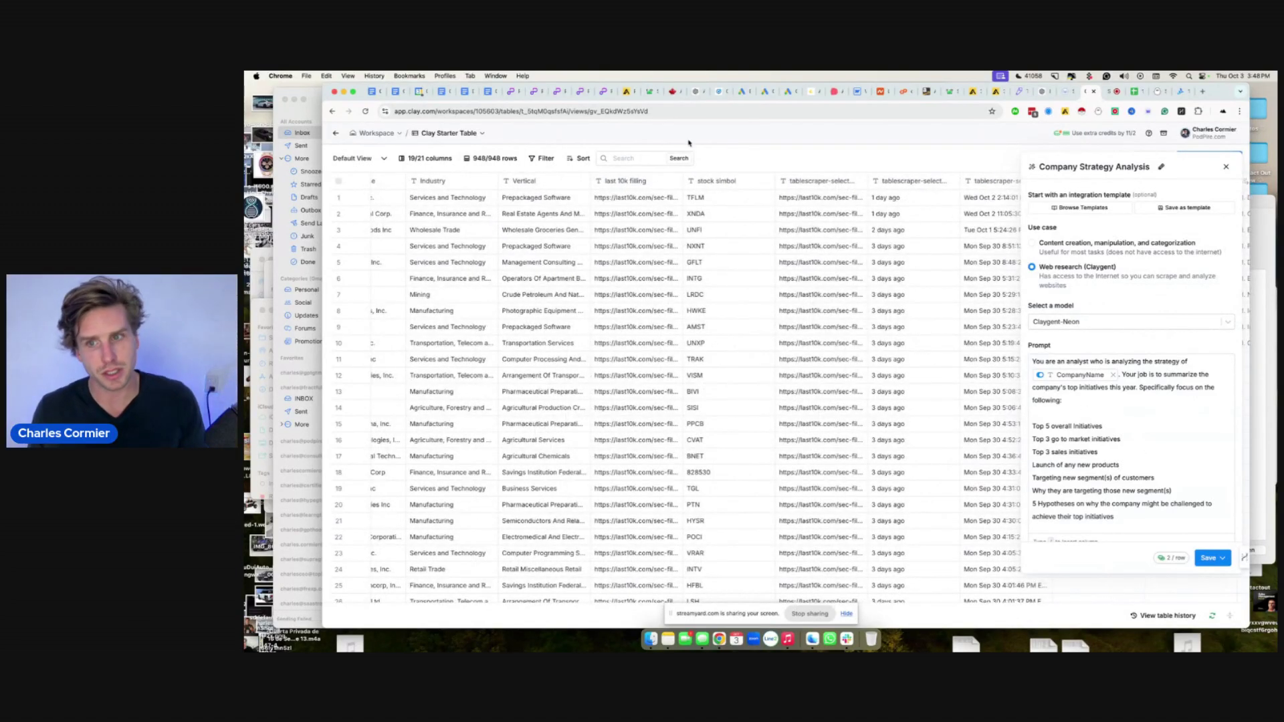
triple_click(1103, 406)
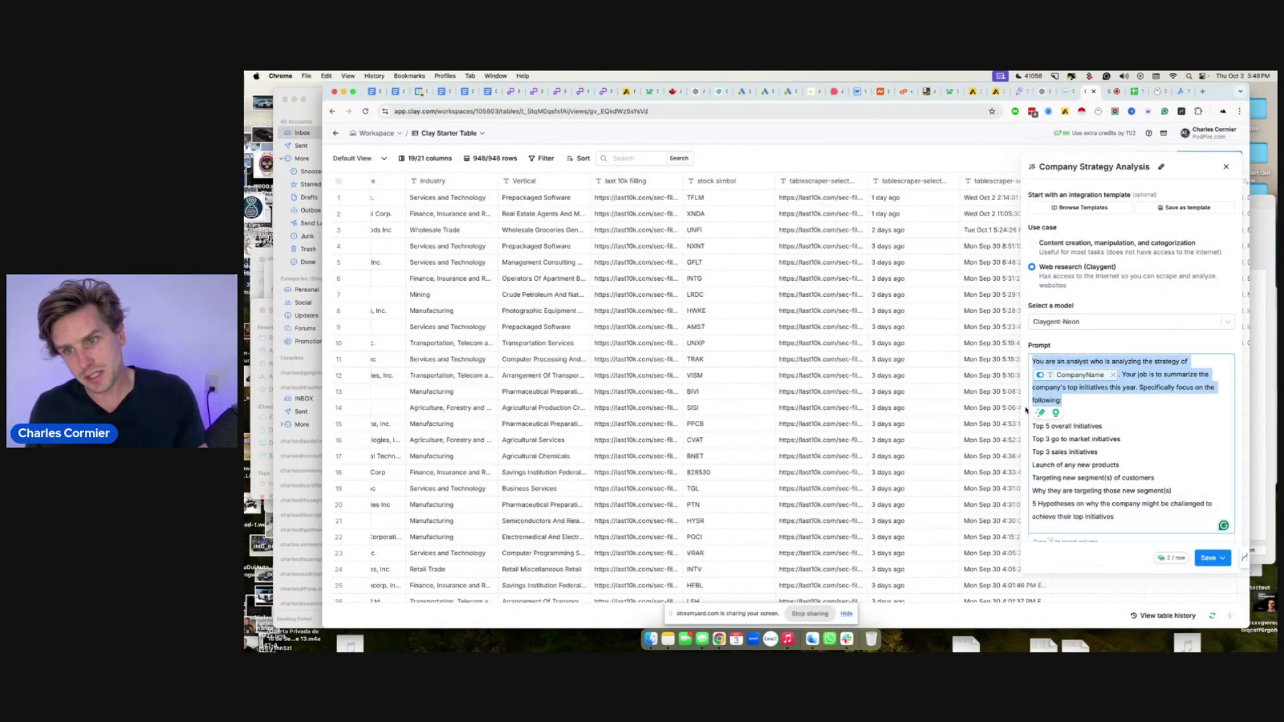
left_click(1062, 425)
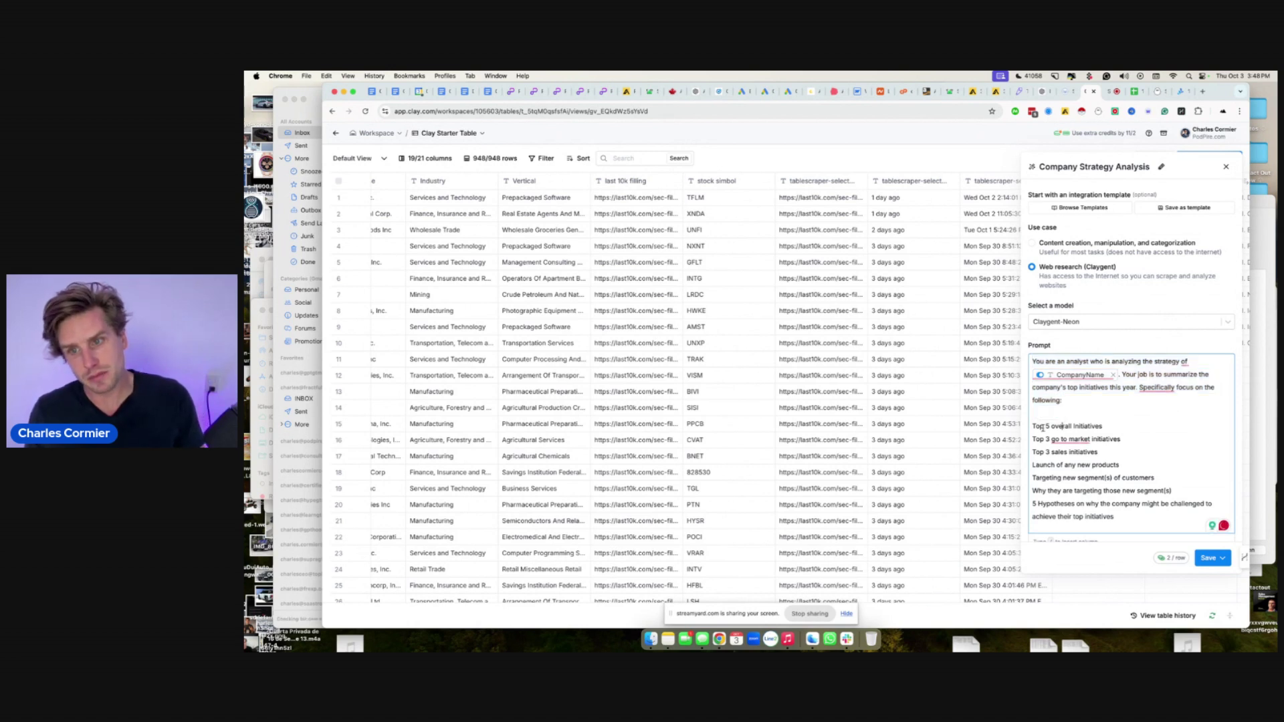
triple_click(1091, 427)
scroll(1107, 415, "down", 1)
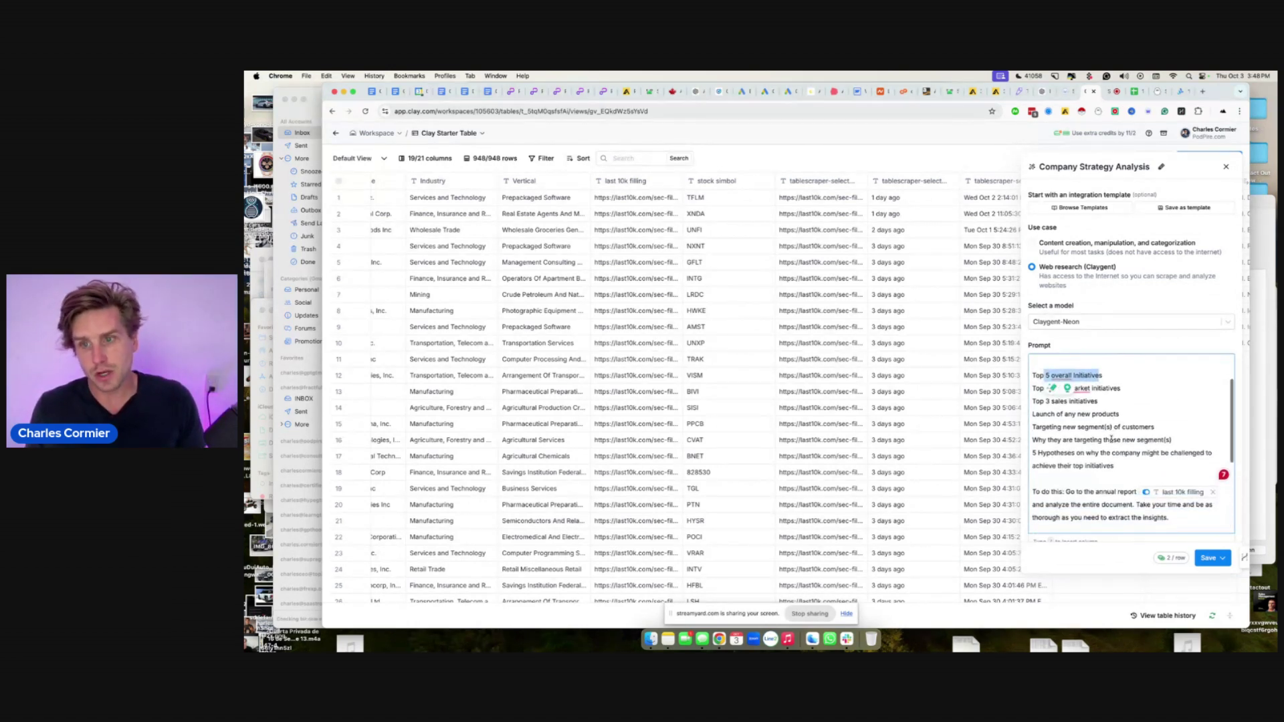
left_click(1107, 398)
mouse_move(1121, 388)
left_mouse_down()
mouse_move(1051, 387)
mouse_move(1132, 405)
left_mouse_up()
left_click(1091, 414)
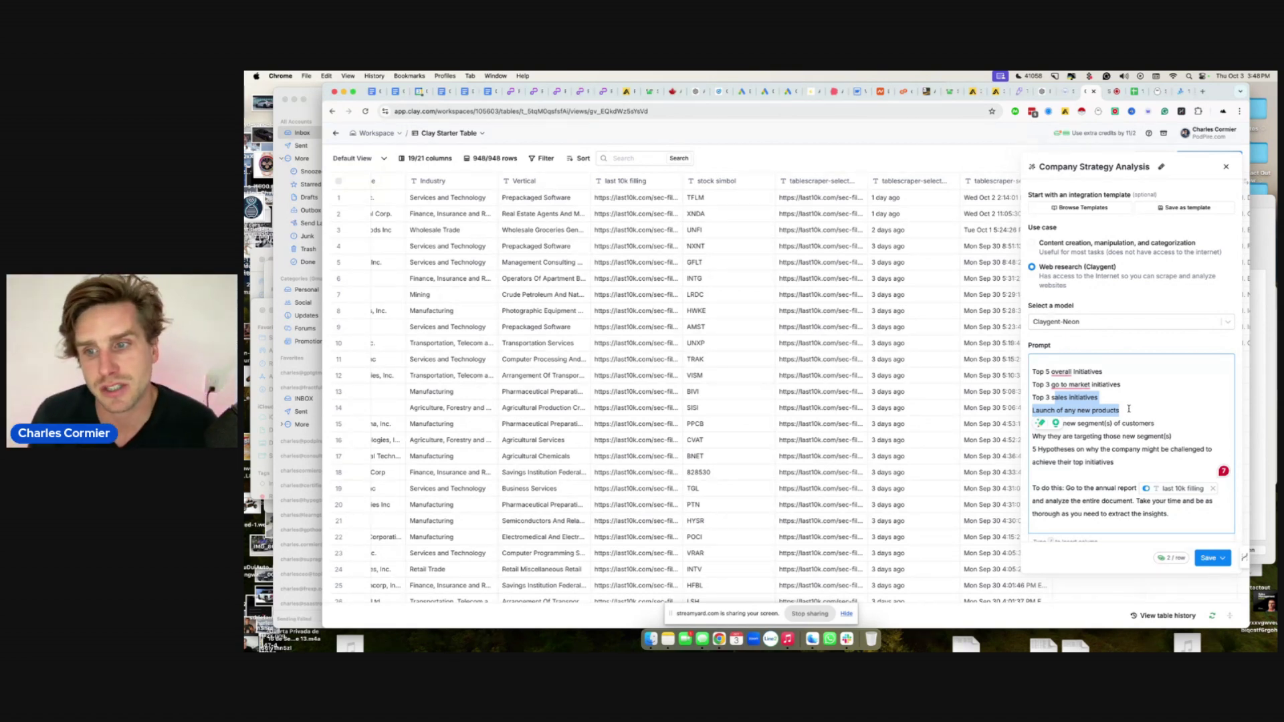
left_click(1129, 409)
scroll(1130, 415, "down", 5)
scroll(1137, 395, "up", 5)
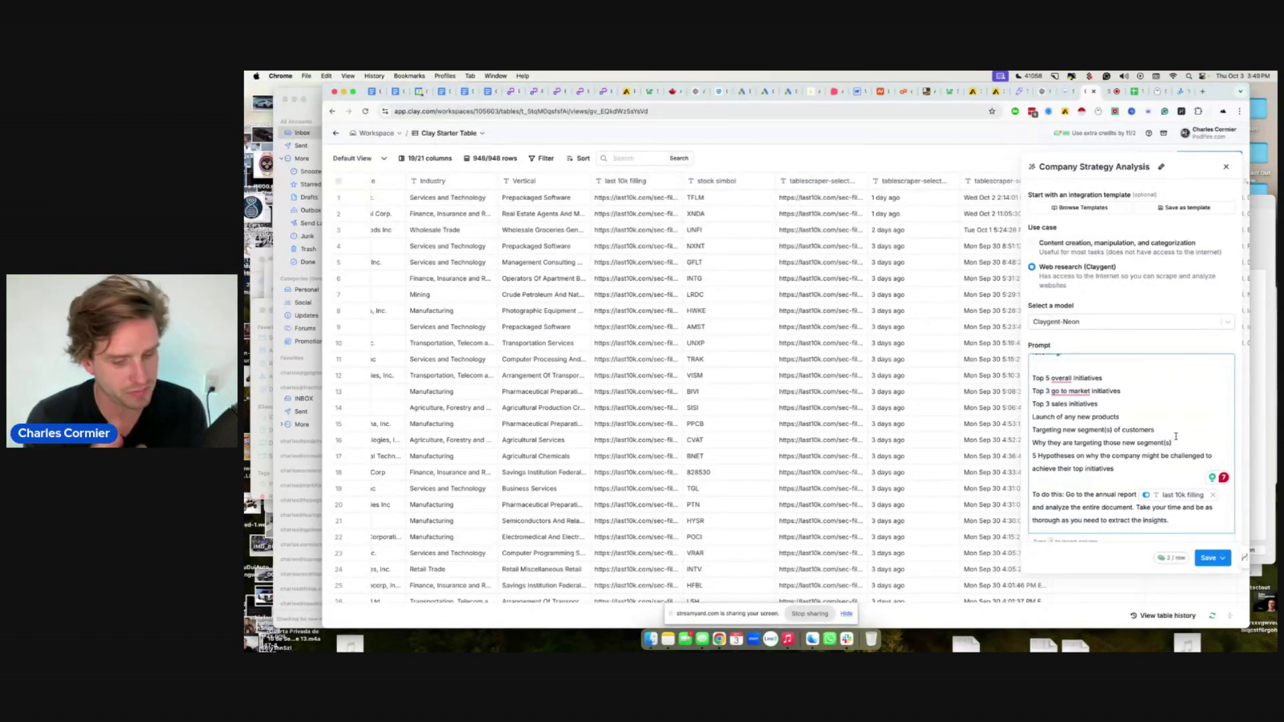
left_click(1227, 166)
- Dismiss the Add enrichment dialog without adding anything and scroll the table right
left_click(1210, 158)
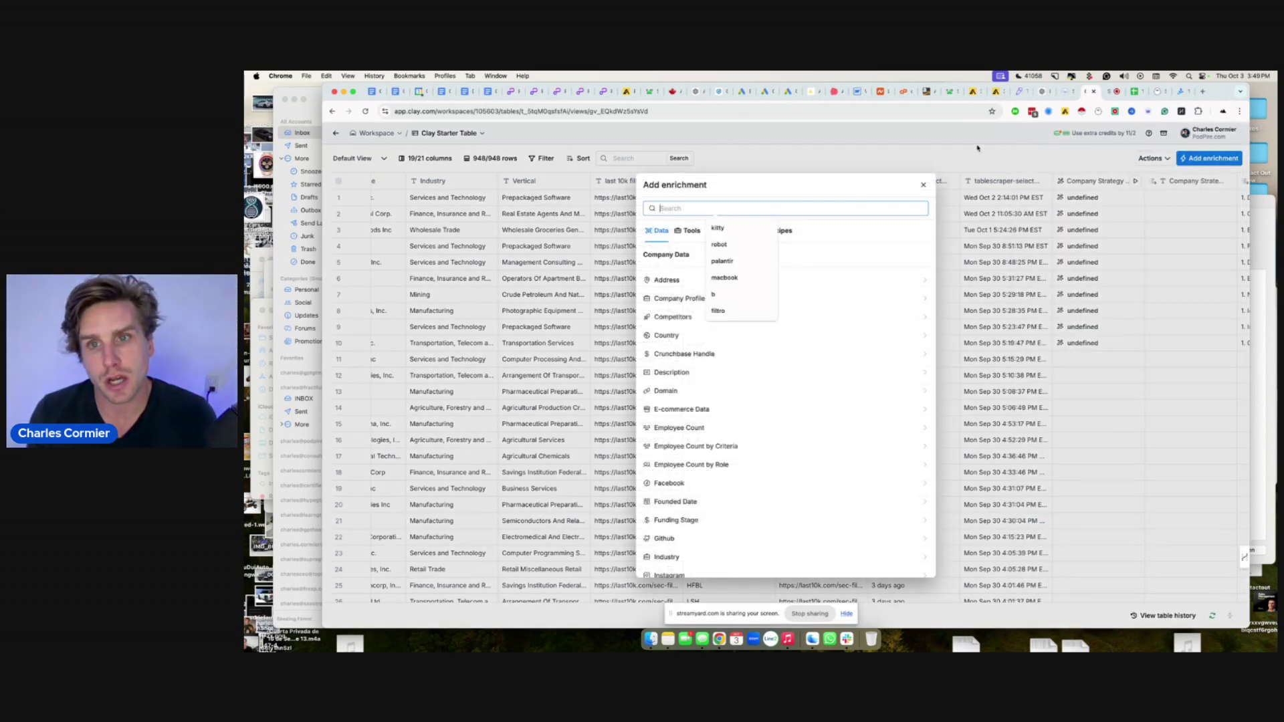
left_click(922, 187)
scroll(1104, 274, "right", 10)
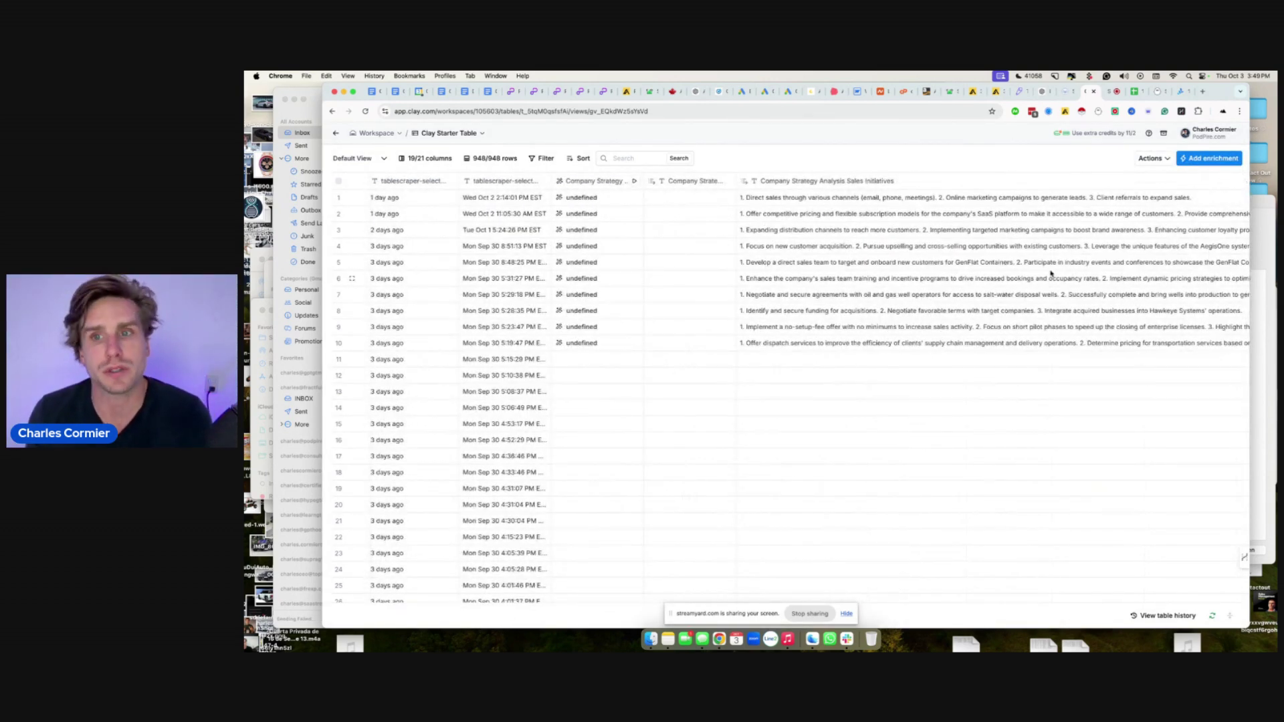
scroll(869, 196, "right", 3)
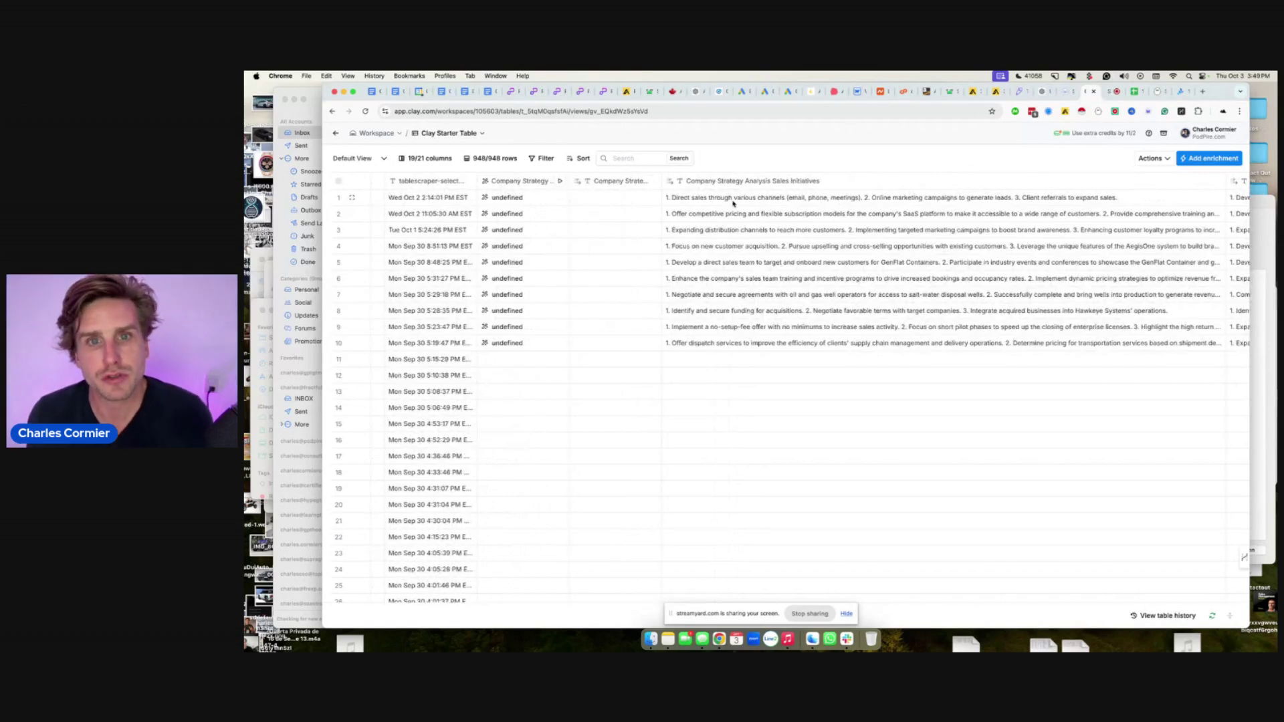
scroll(729, 201, "right", 5)
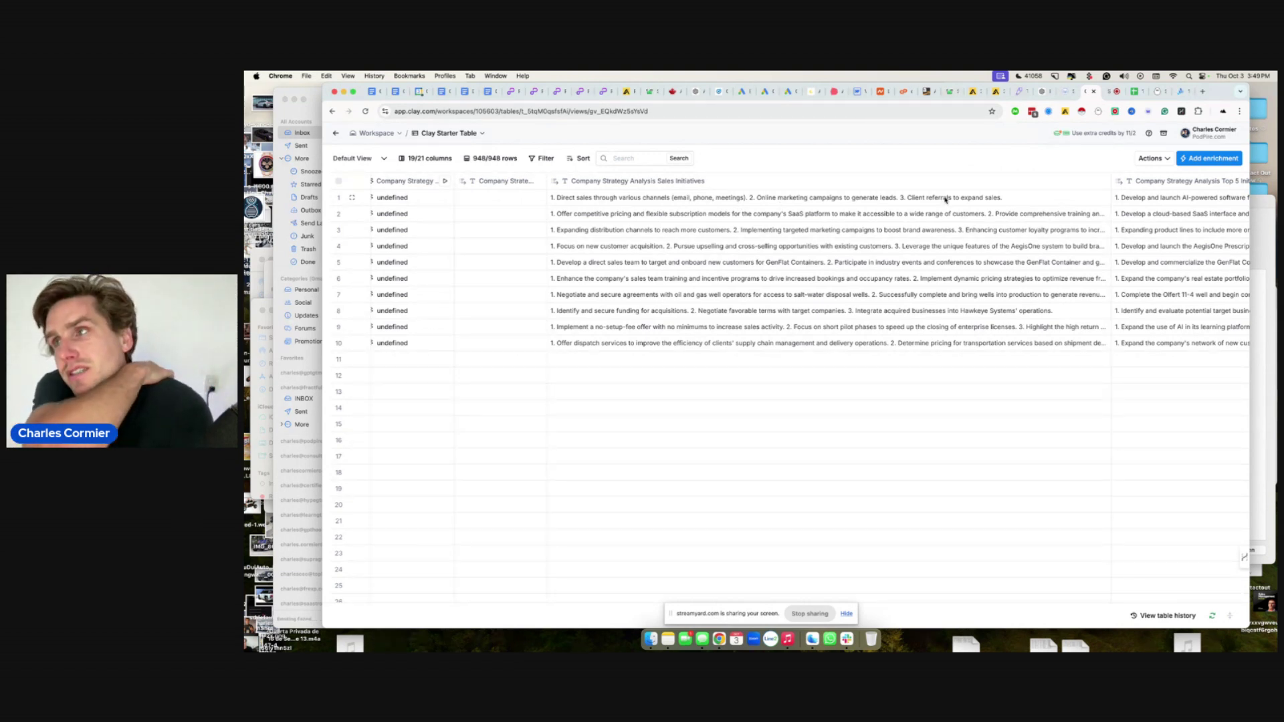
- Scroll to the Top 5 and Top 3 Sales Initiatives columns and open Top 3 Sales Initiatives options
scroll(988, 214, "right", 5)
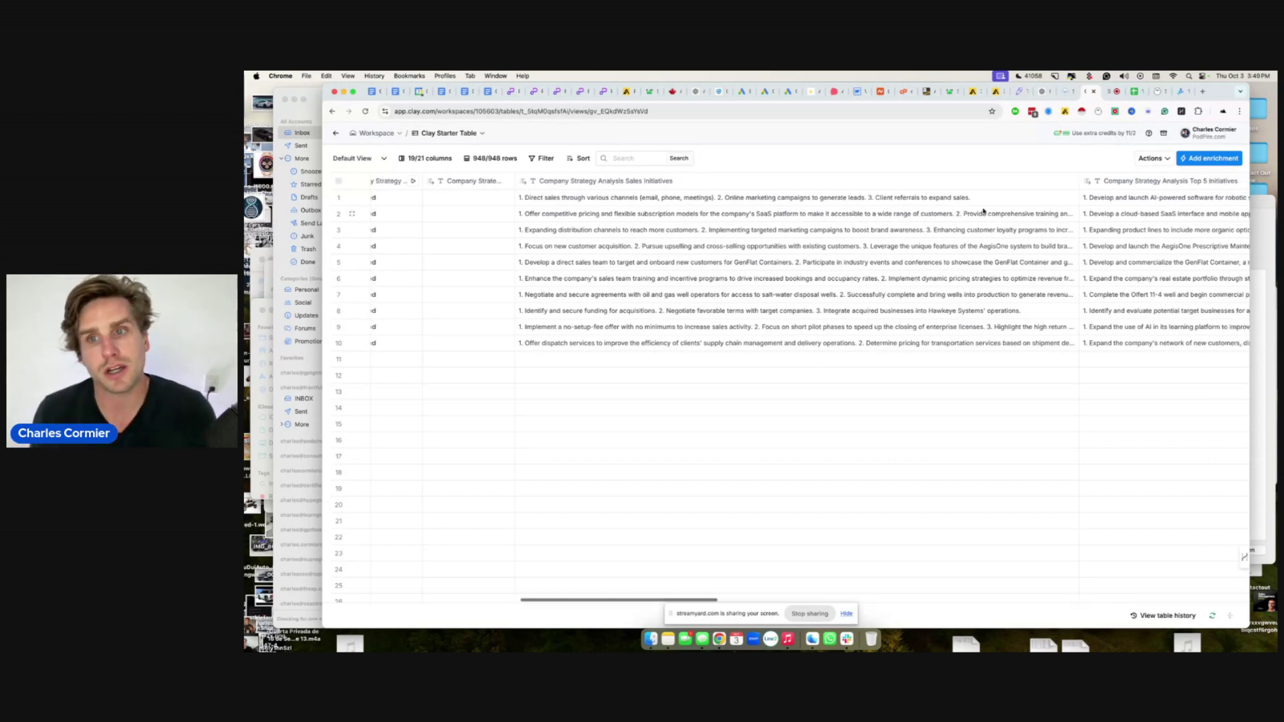
scroll(1137, 206, "right", 5)
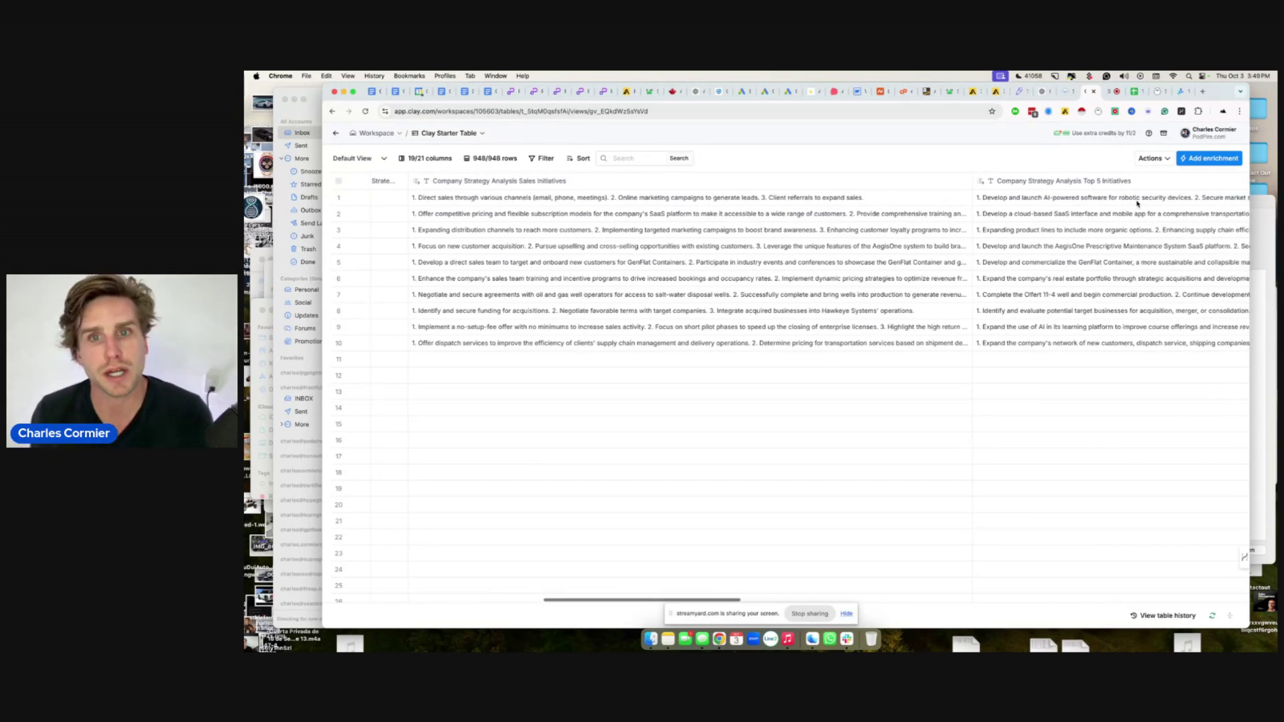
scroll(1108, 209, "right", 10)
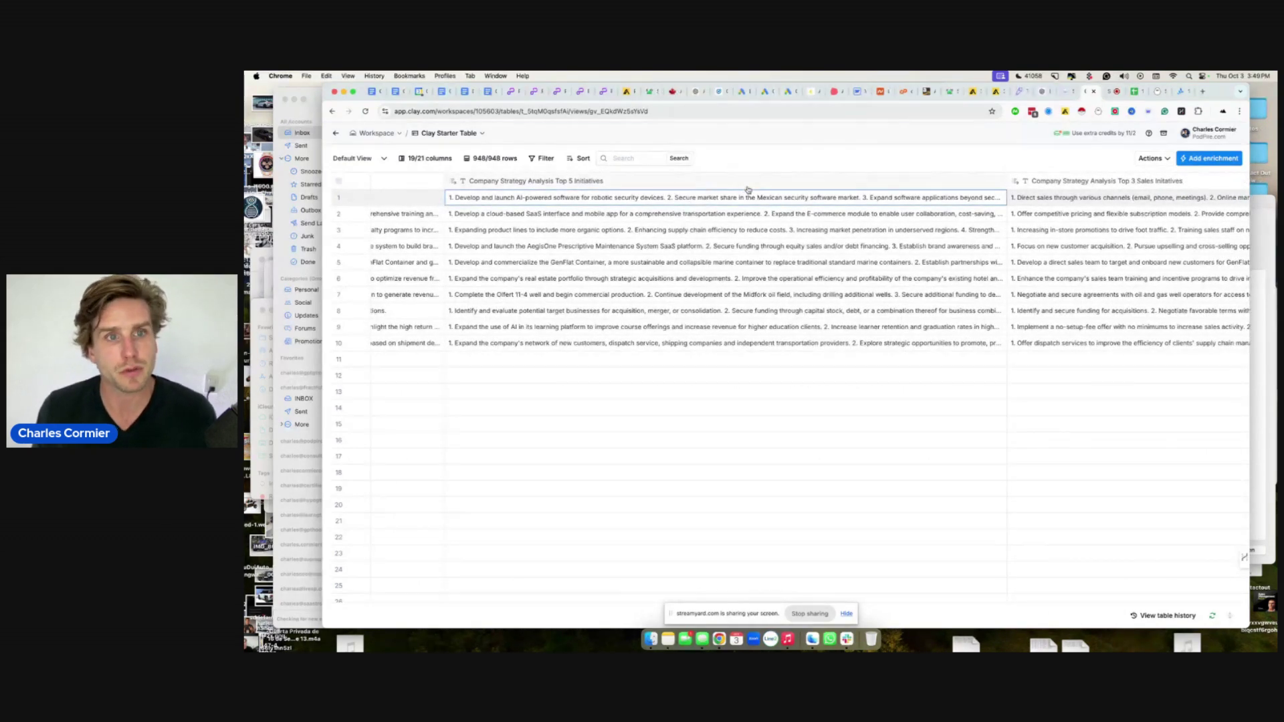
left_click(748, 190)
left_click(742, 278)
scroll(943, 228, "right", 3)
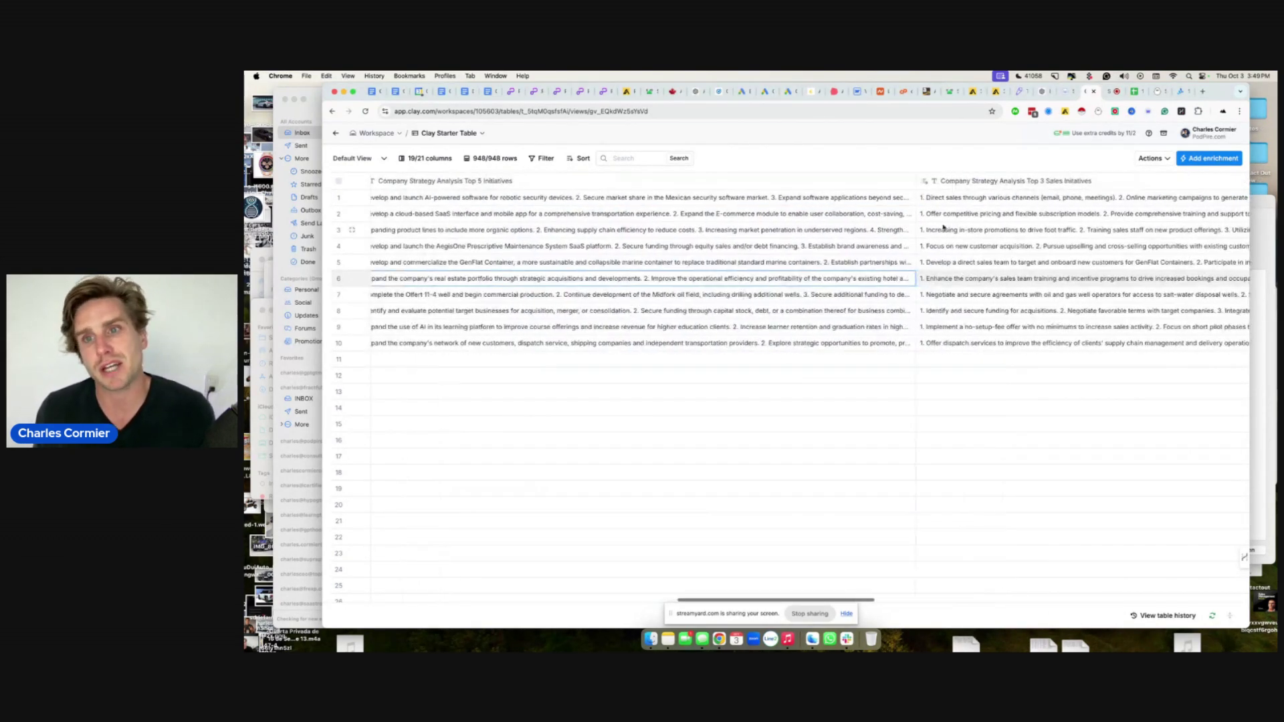
left_click(1012, 181)
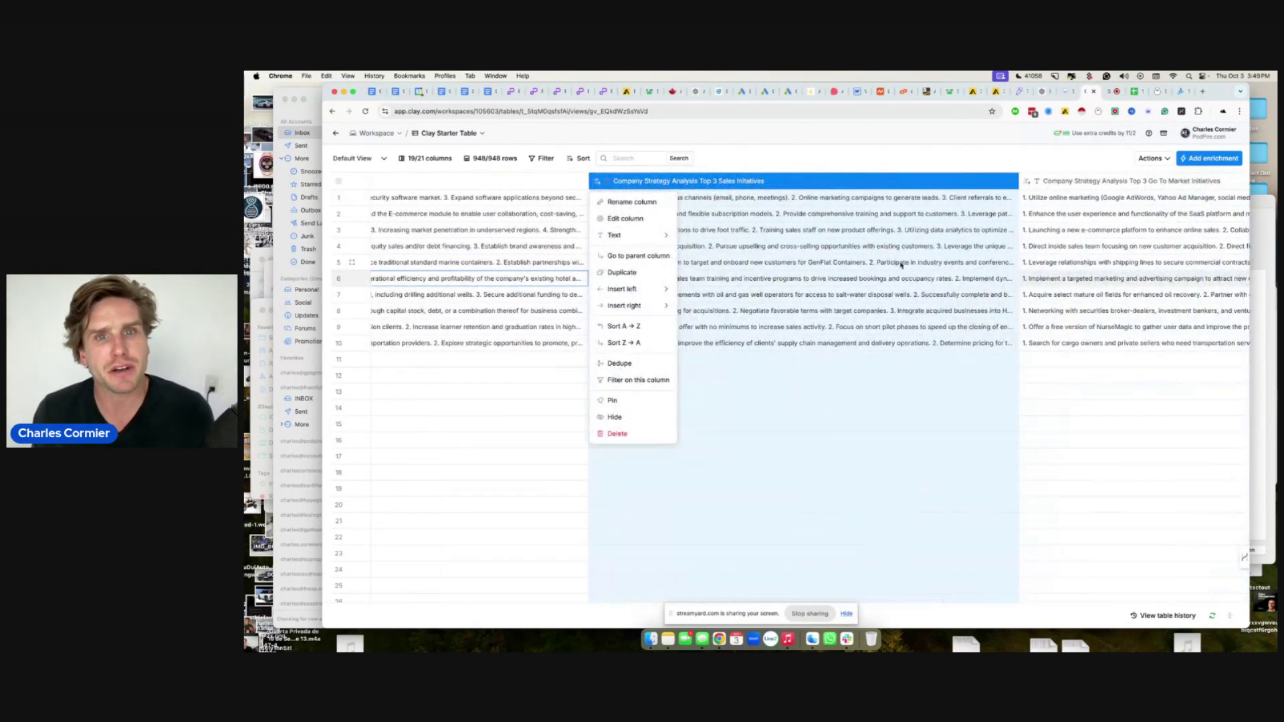
left_click(901, 265)
scroll(936, 254, "right", 14)
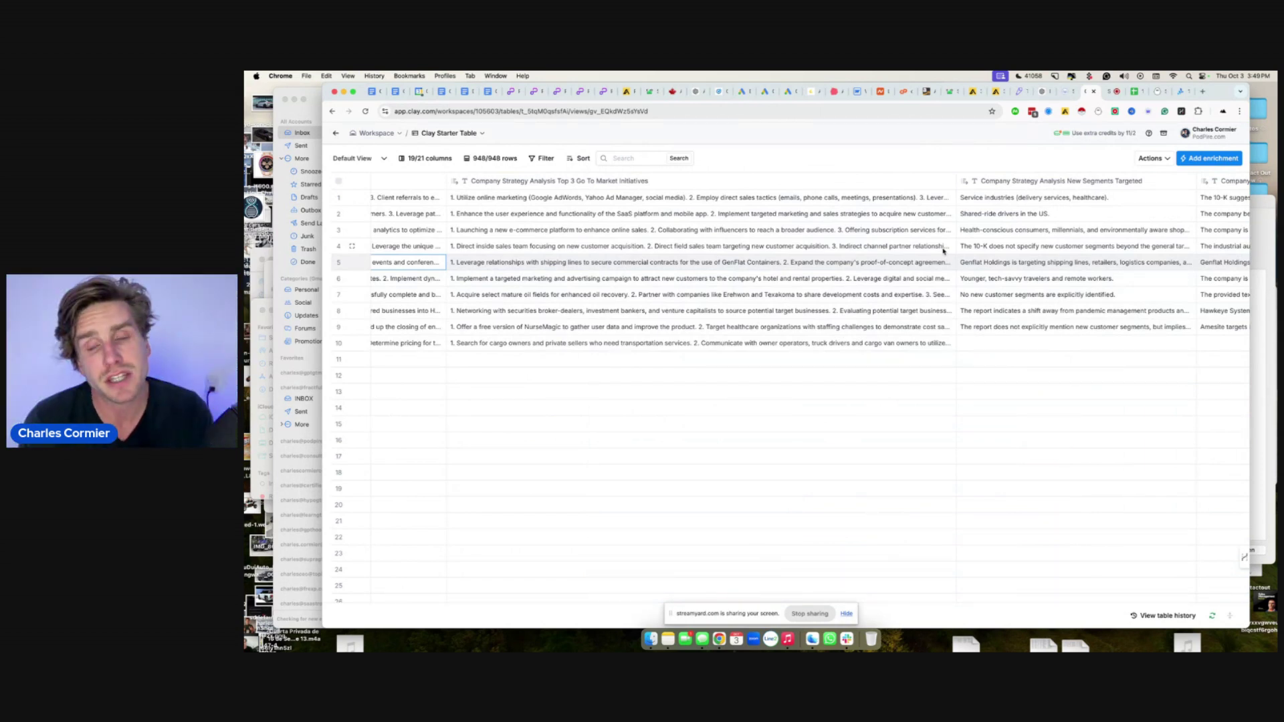
scroll(1123, 227, "right", 8)
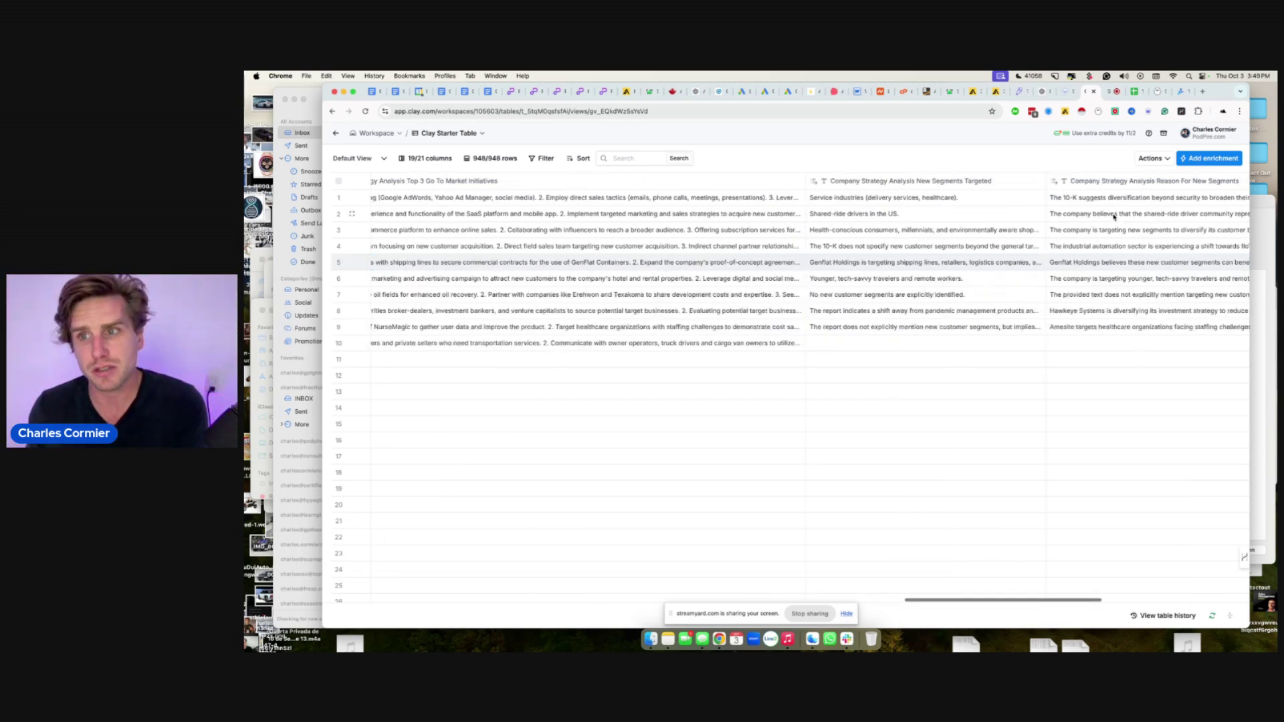
scroll(1093, 217, "right", 3)
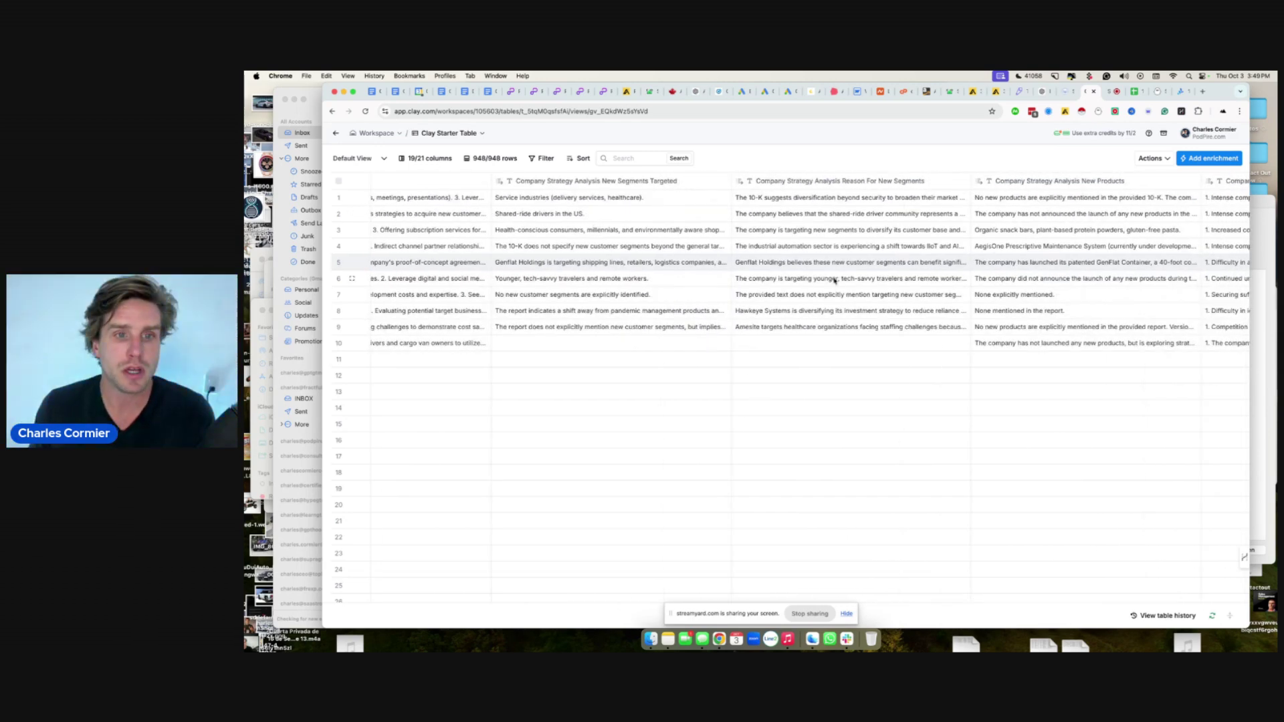
scroll(728, 362, "left", 15)
scroll(728, 362, "left", 5)
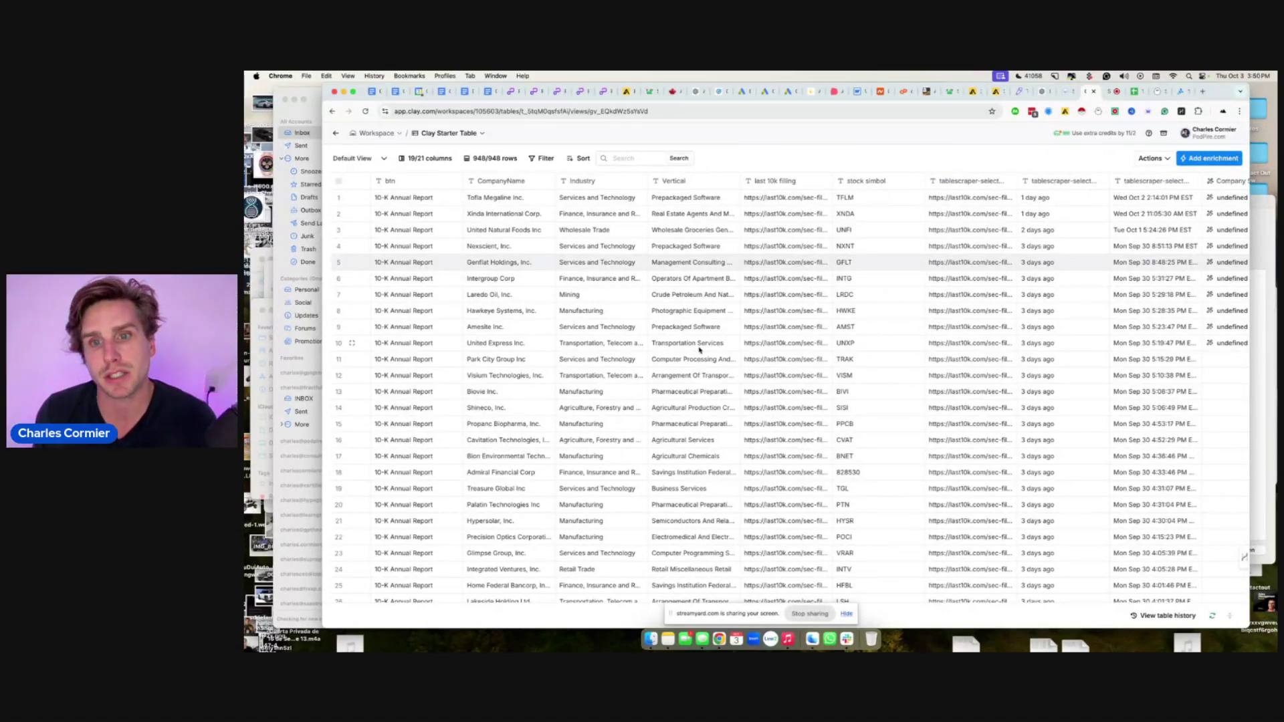
scroll(823, 301, "right", 20)
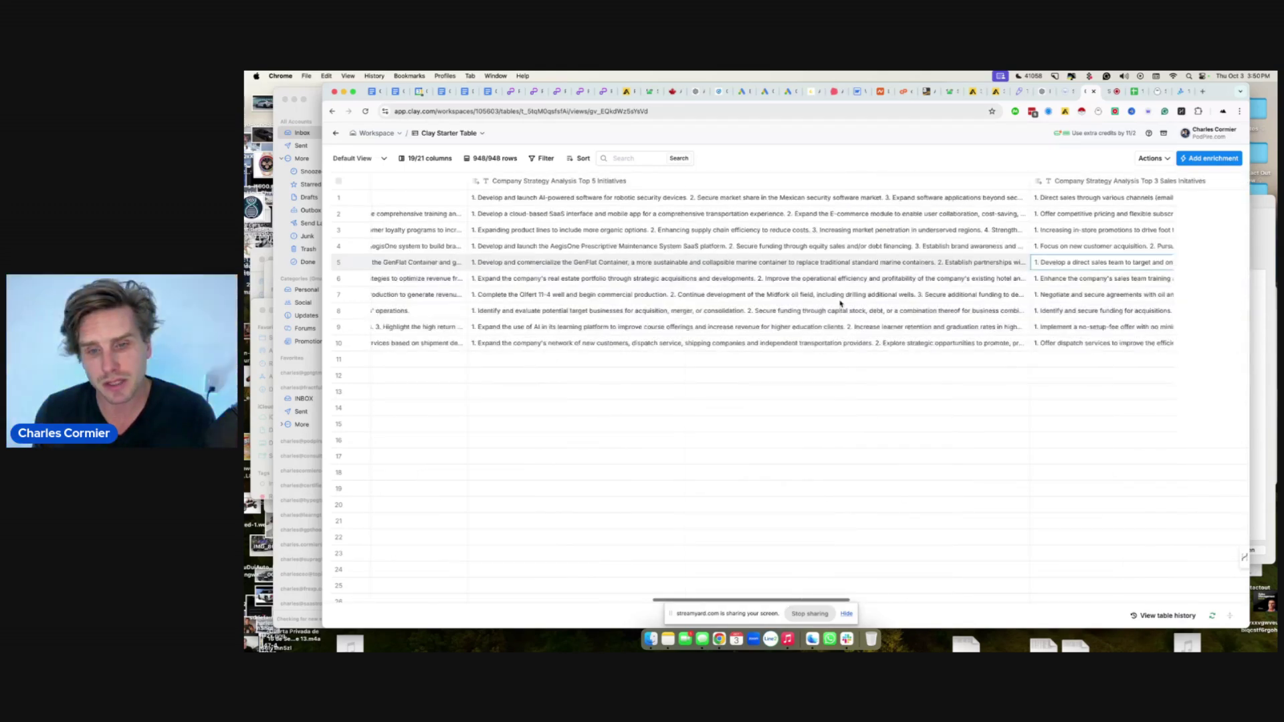